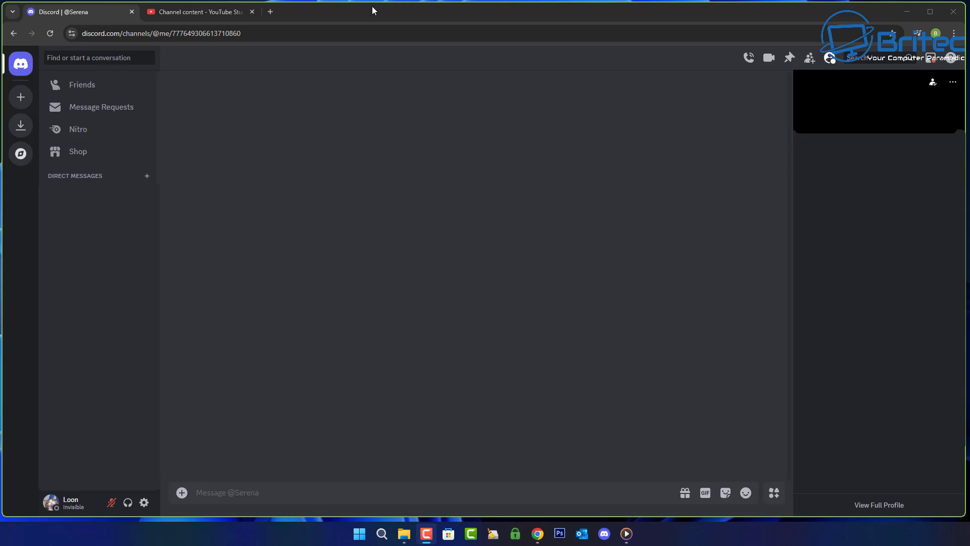
- Switch to YouTube Studio and copy the Discord Access invite link from the description of "World's Smallest Server That Everyone Needs"
click(207, 11)
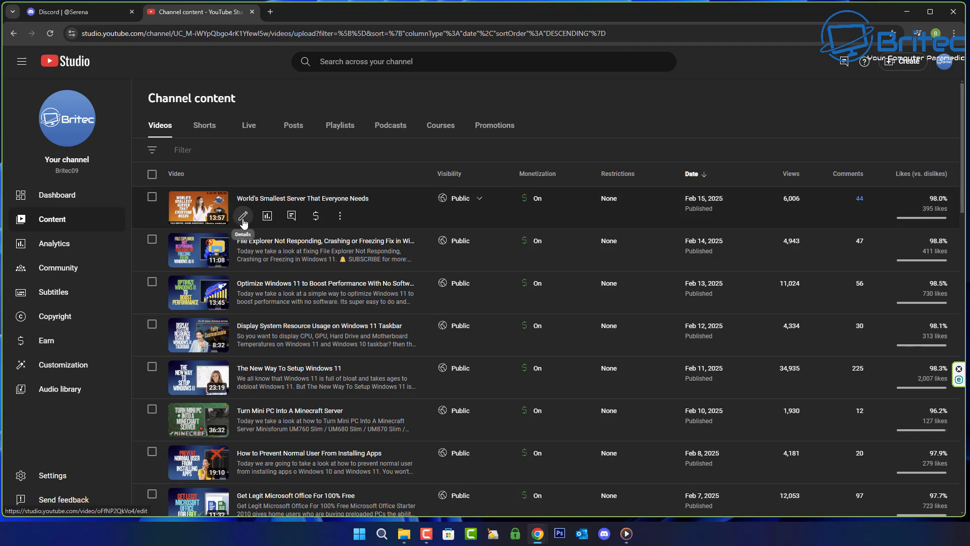
click(243, 217)
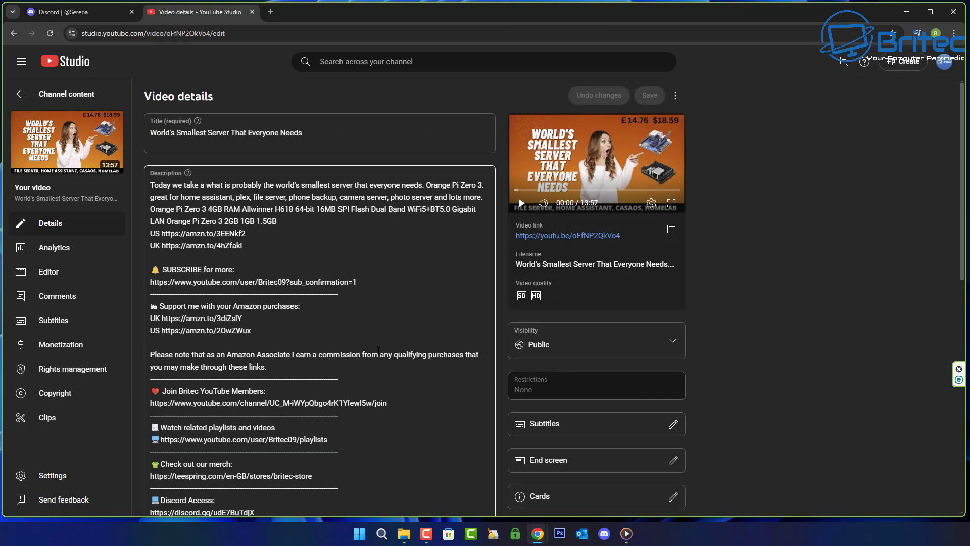
scroll(331, 333, down, 4)
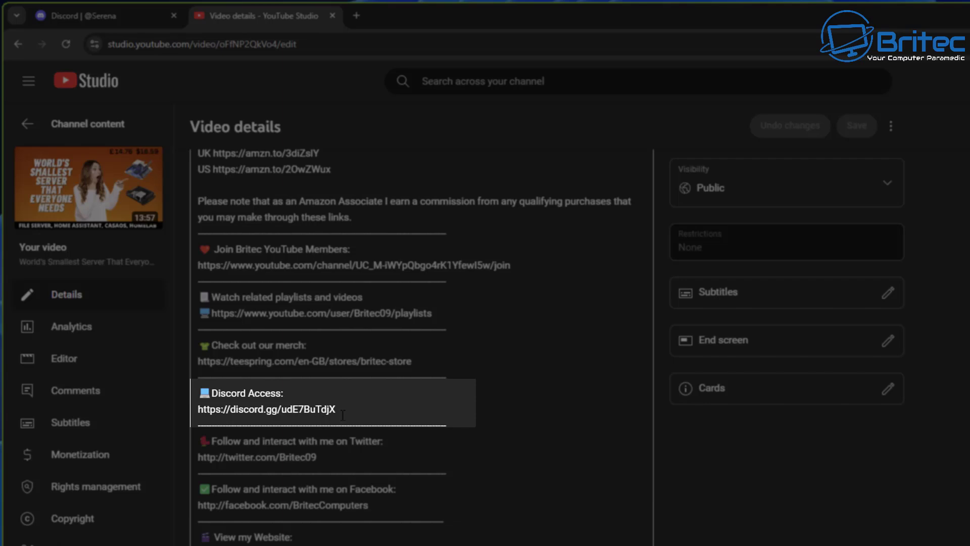
drag(342, 414, 199, 409)
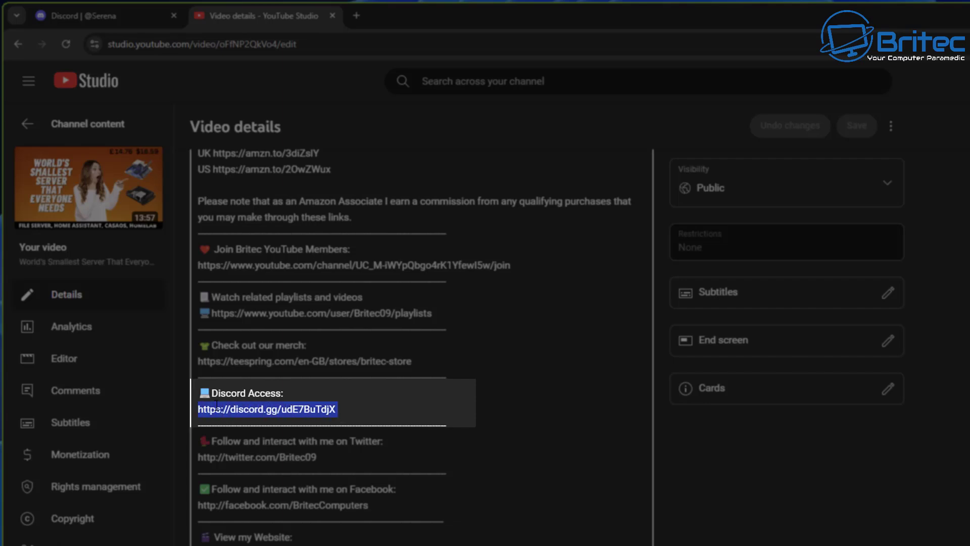
right_click(216, 408)
click(261, 148)
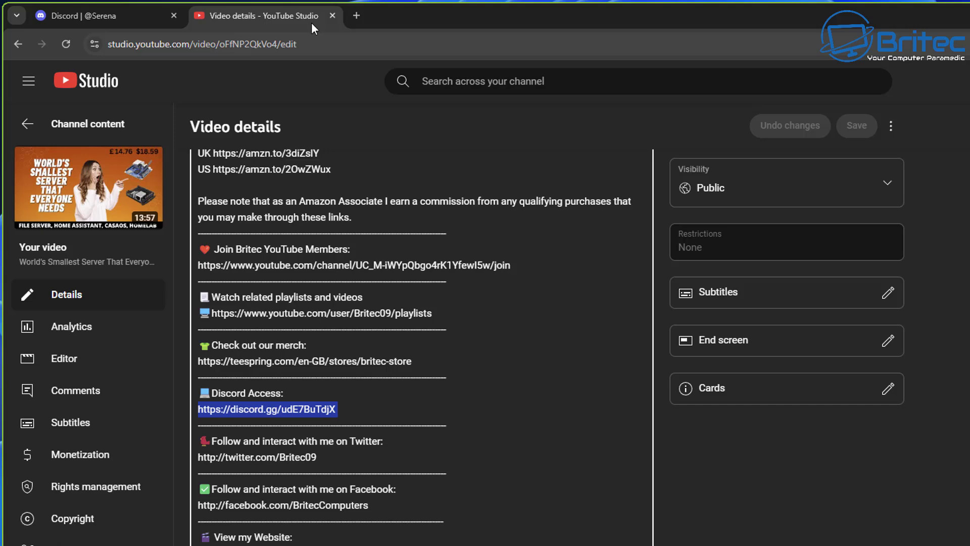
- Switch back to Discord and join the existing Britec server using the copied invite link
click(96, 16)
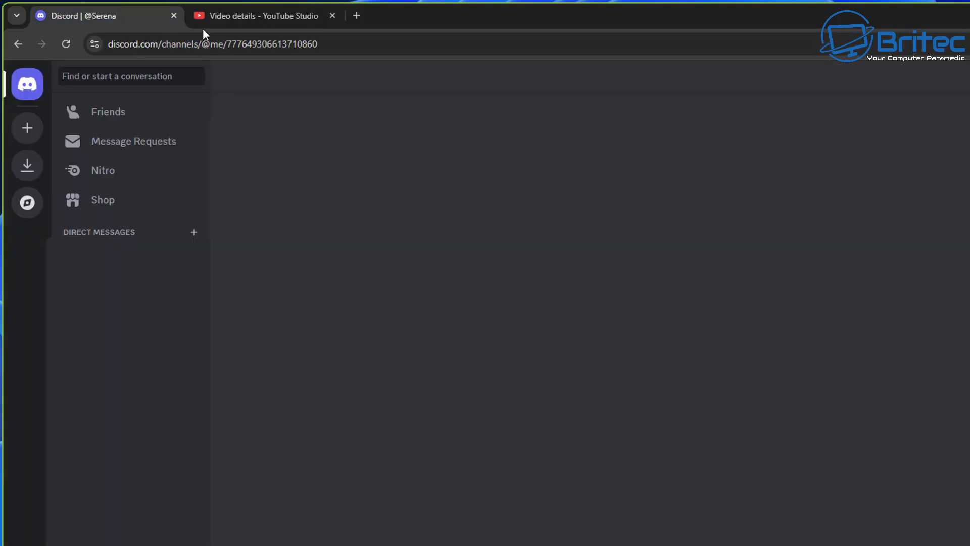
click(28, 129)
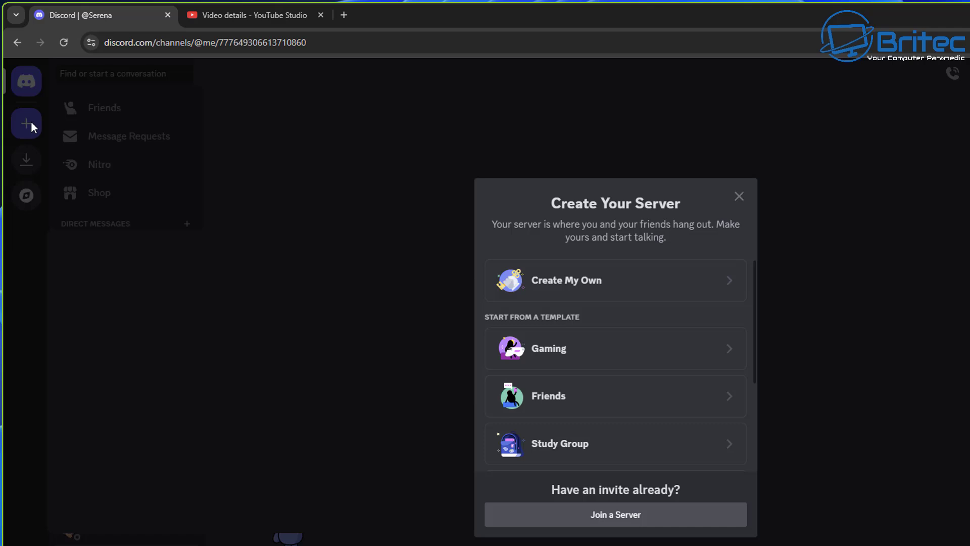
click(636, 518)
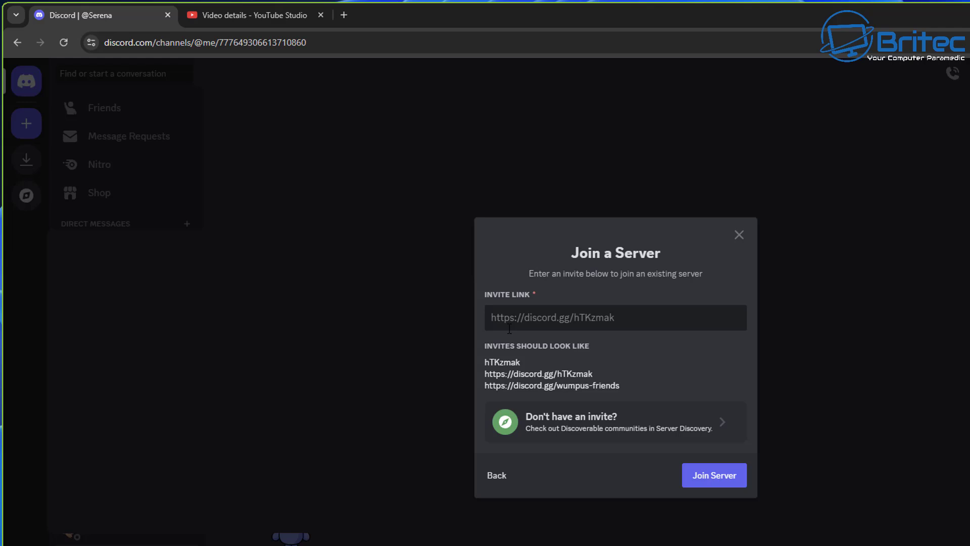
right_click(496, 317)
click(531, 440)
click(700, 477)
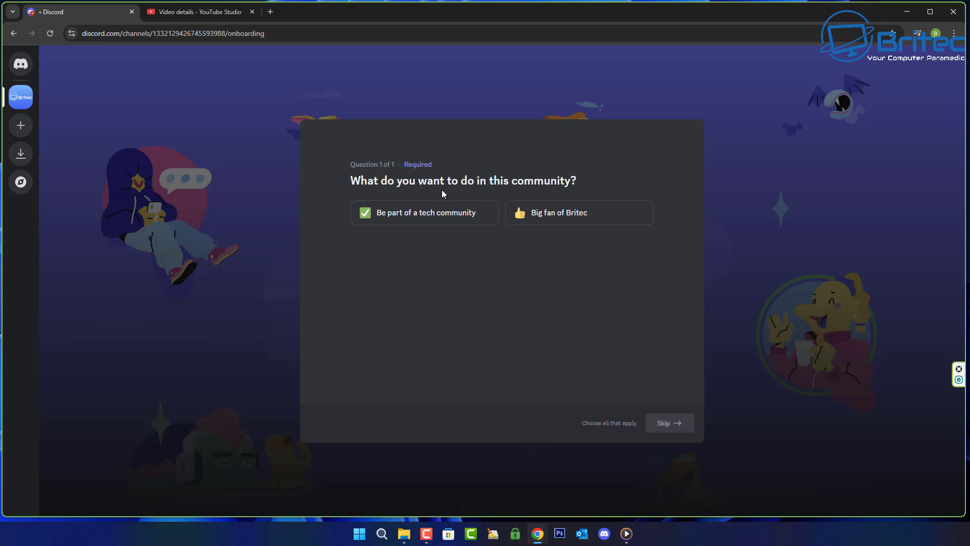
- Answer the community onboarding question with "Big fan of Britec", read through the server rules and agree to them
click(529, 217)
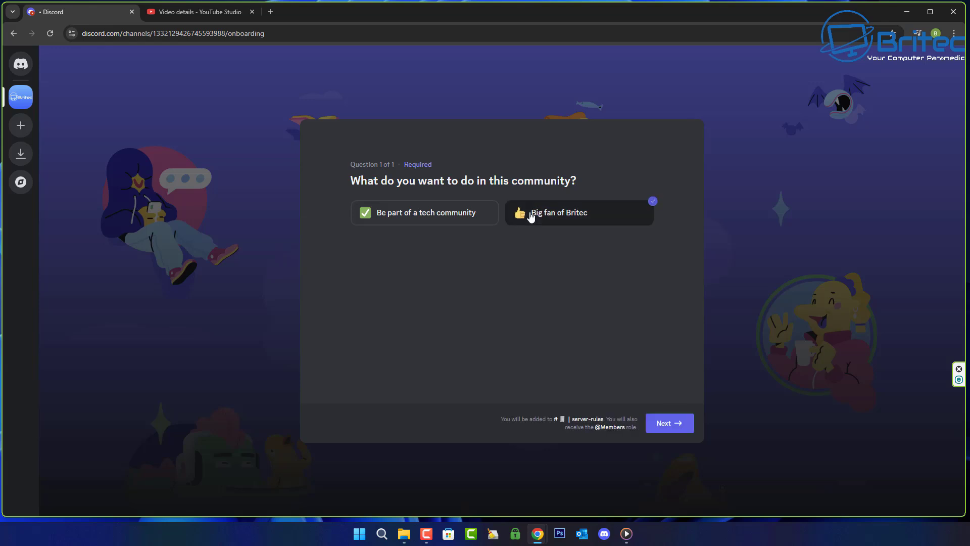
click(674, 422)
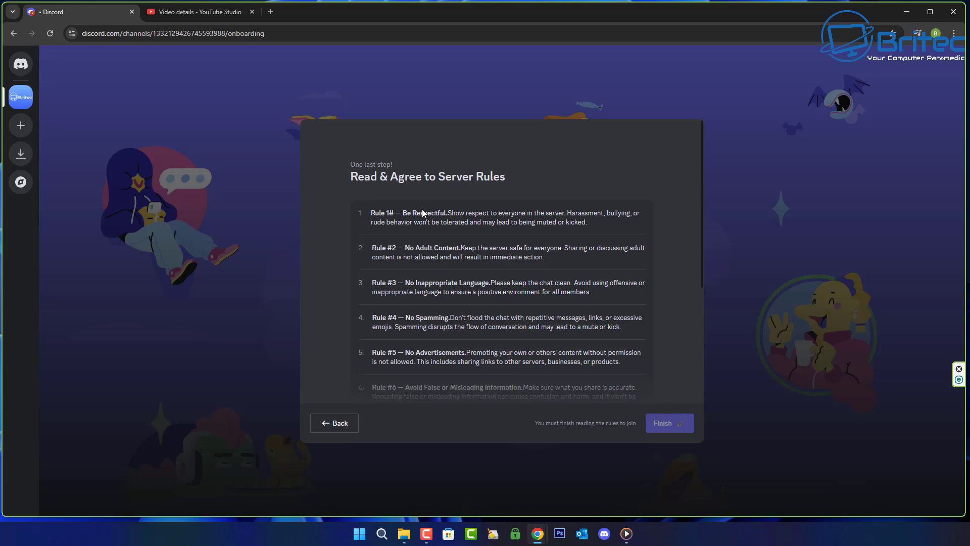
scroll(605, 245, down, 2)
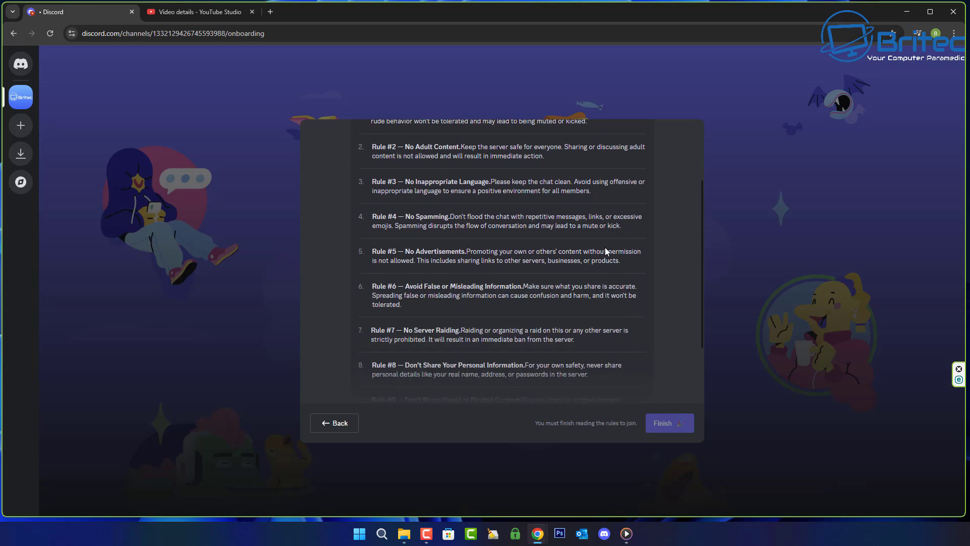
scroll(605, 250, down, 2)
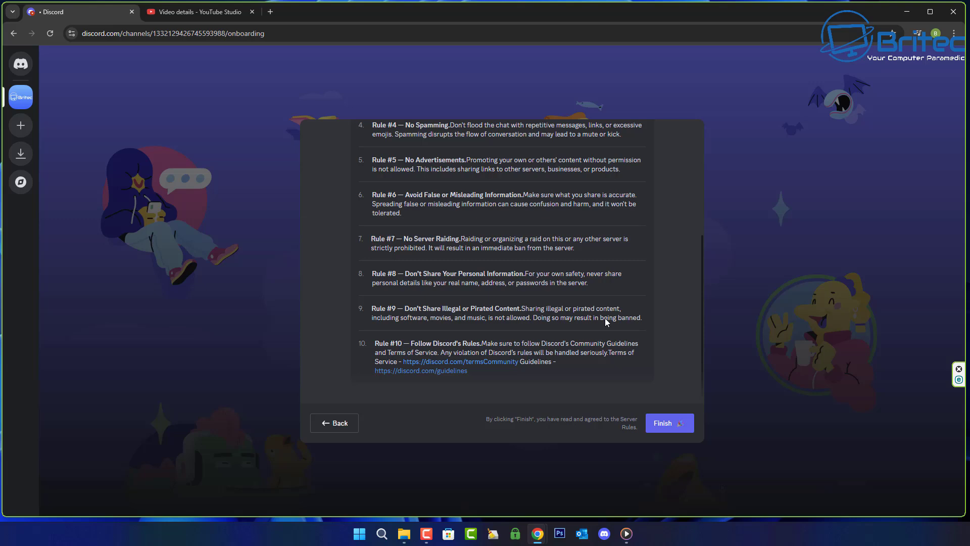
click(674, 427)
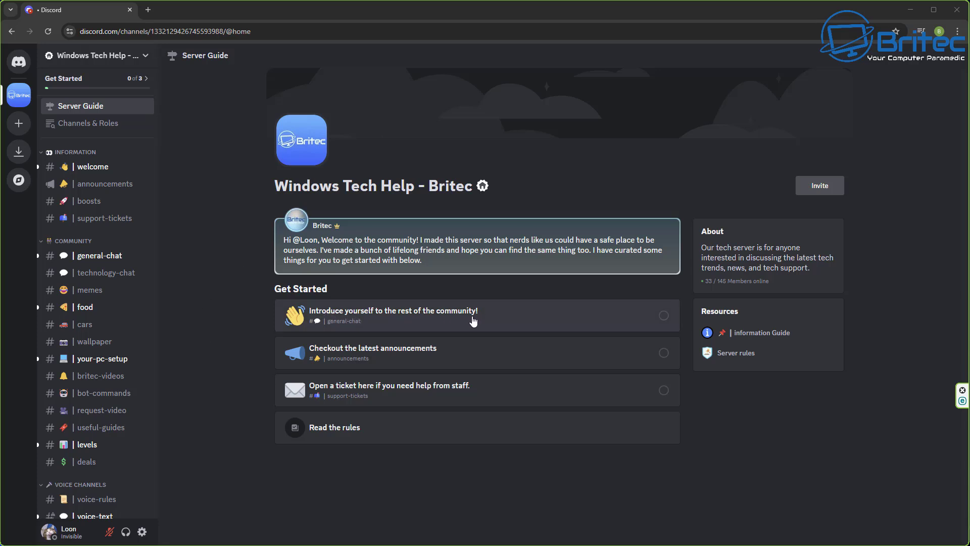
- Introduce yourself in general-chat with "Hi" and check the latest announcements, following the Get Started tasks
click(664, 320)
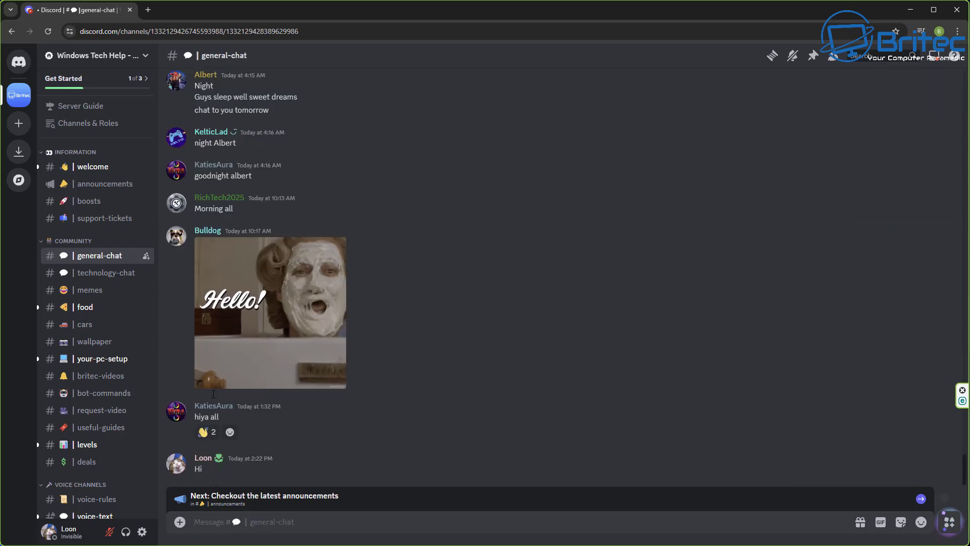
click(78, 84)
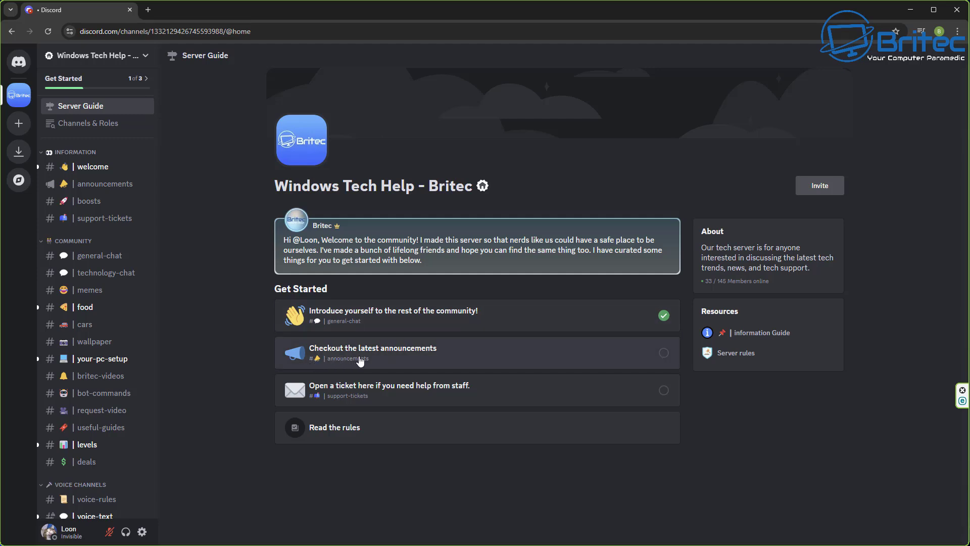
click(548, 355)
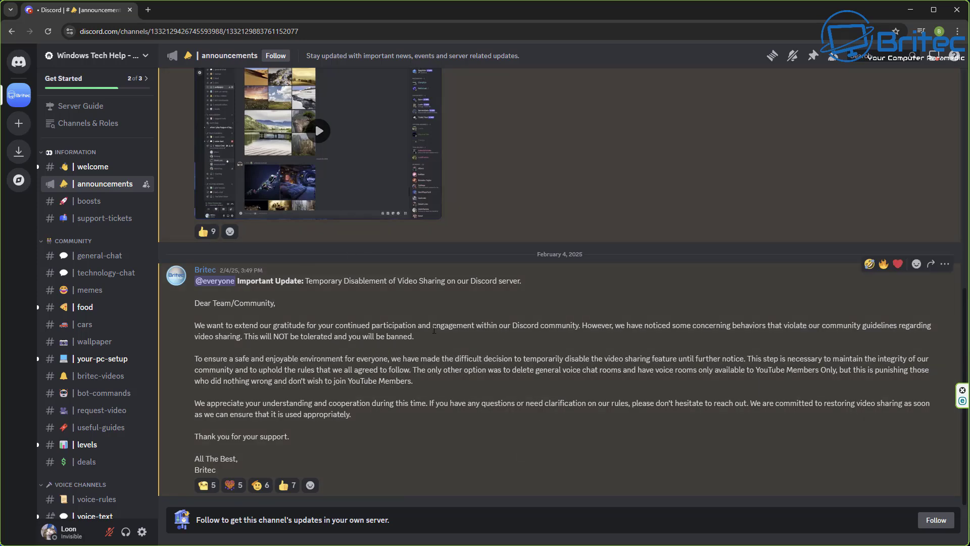
scroll(434, 330, up, 3)
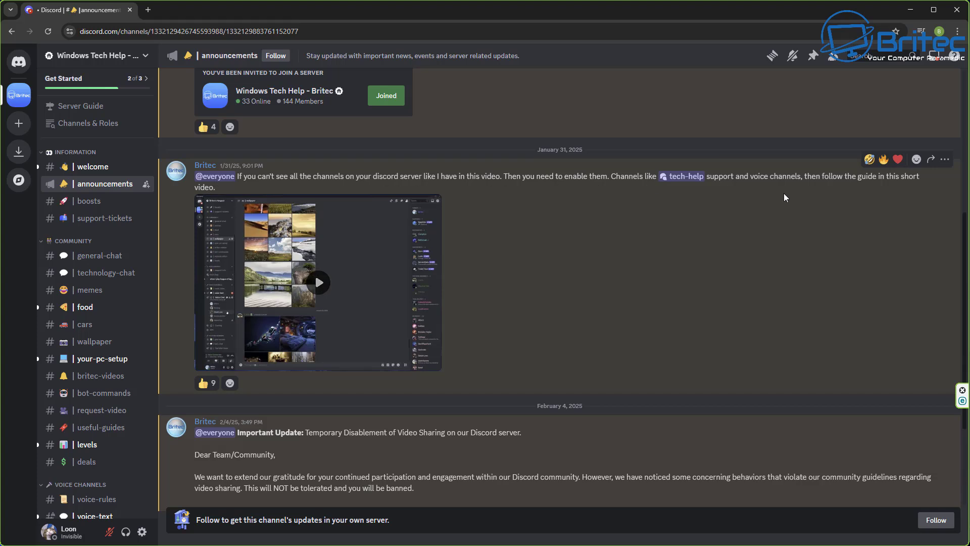
- Open the Get Started task for support tickets and look over the server's channel list
click(123, 83)
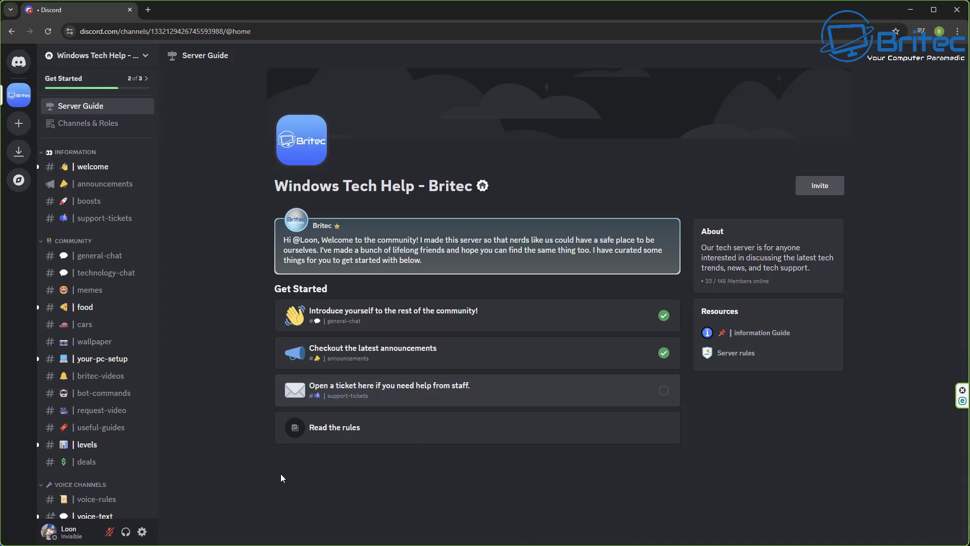
click(653, 390)
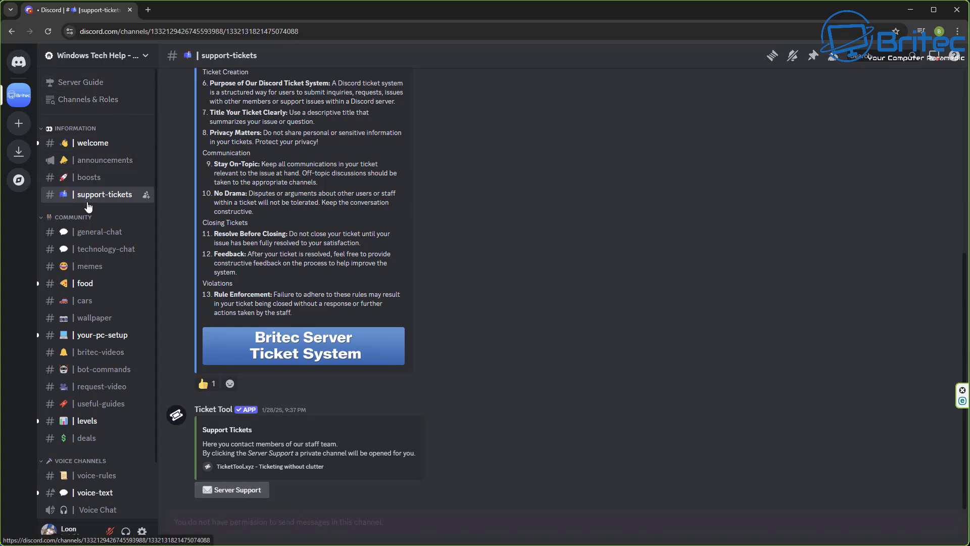
scroll(101, 304, down, 3)
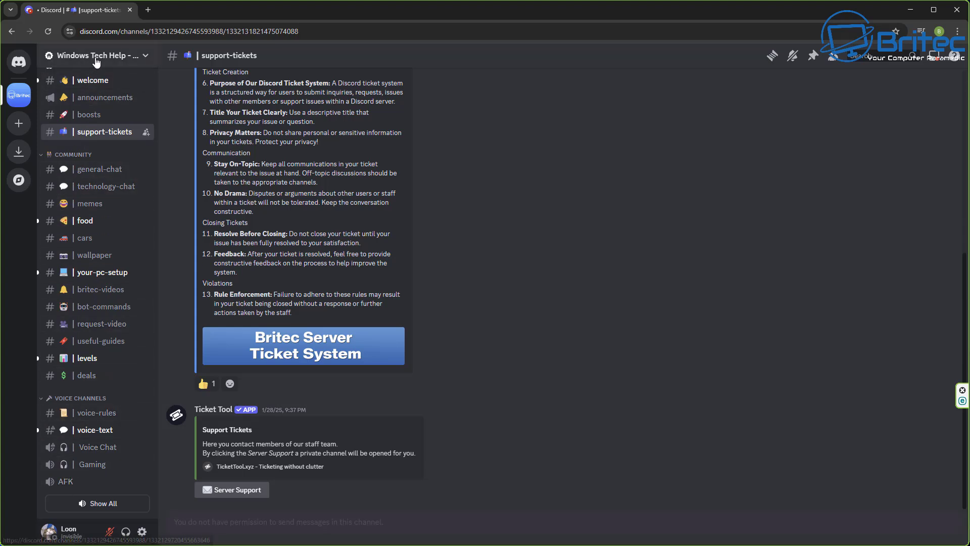
scroll(95, 104, up, 2)
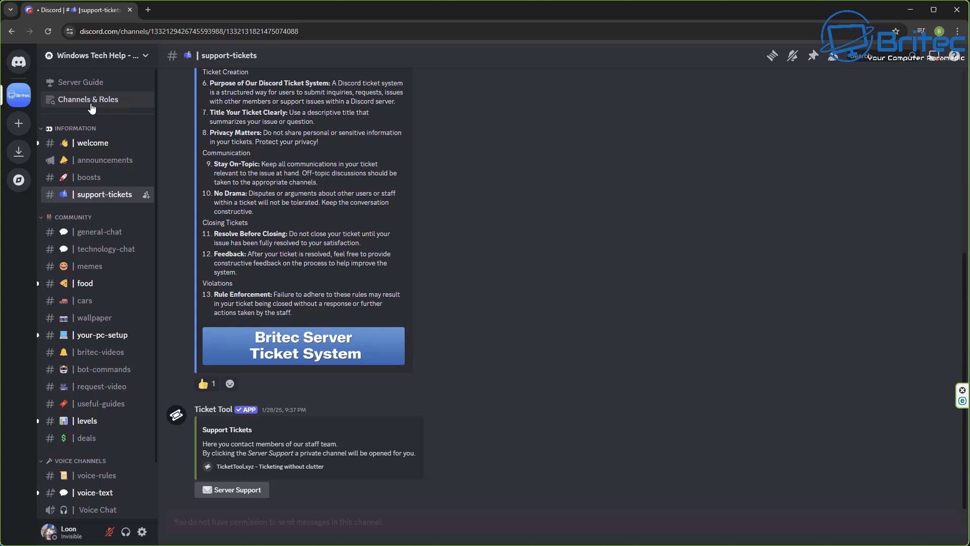
- Read the Server rules and the information Guide among the Server Guide resources
click(89, 87)
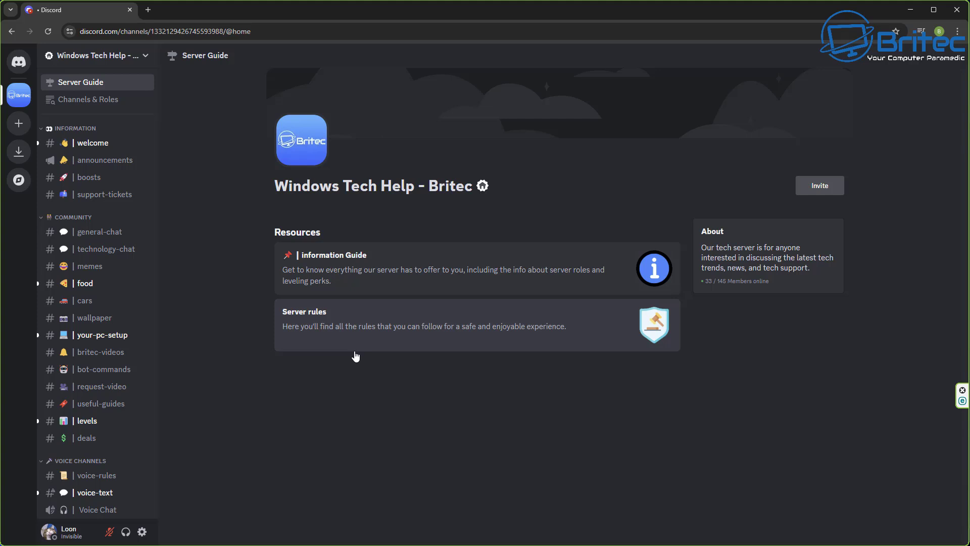
click(561, 334)
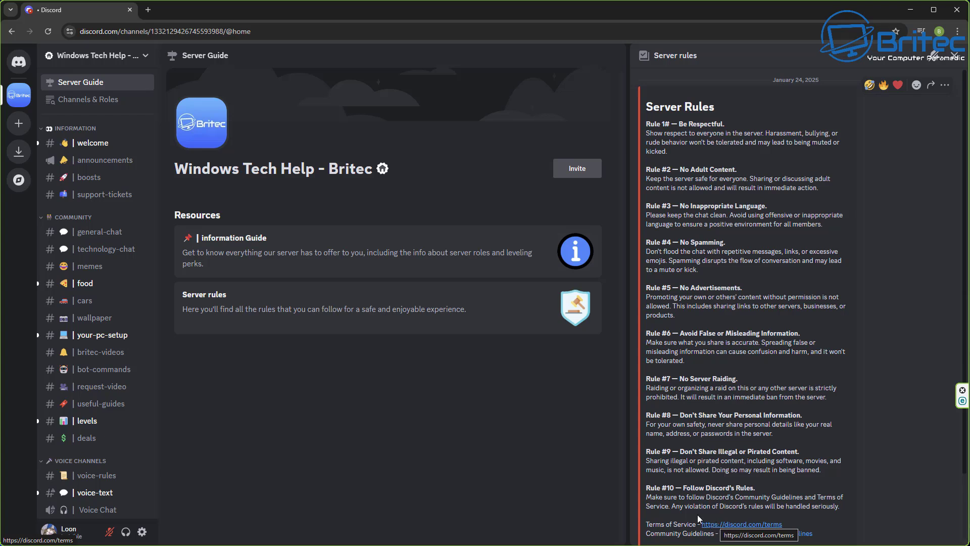
click(316, 250)
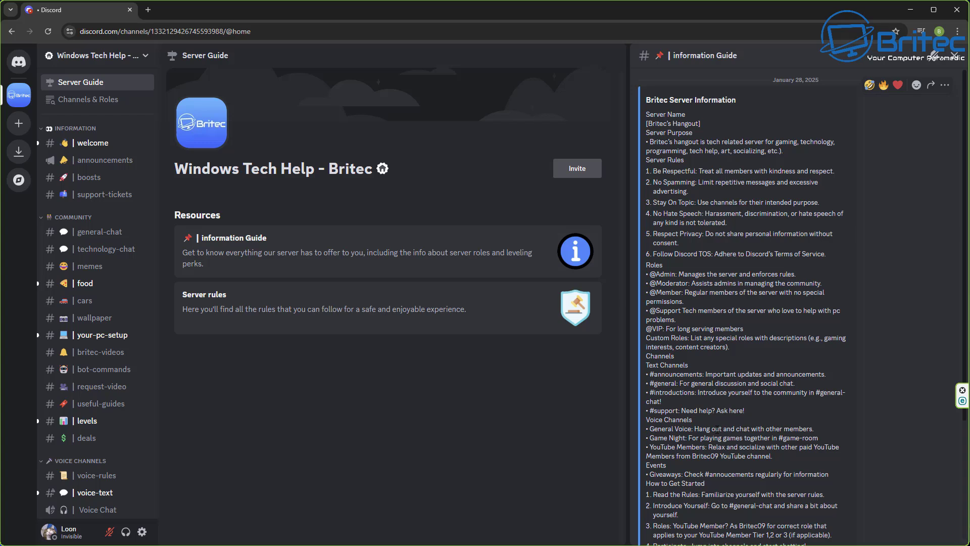
scroll(718, 430, down, 3)
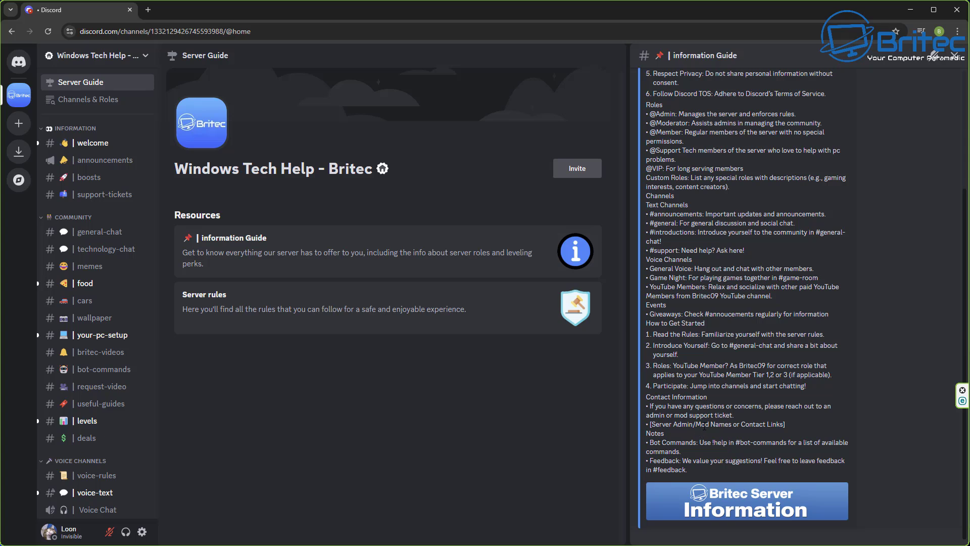
scroll(705, 425, up, 2)
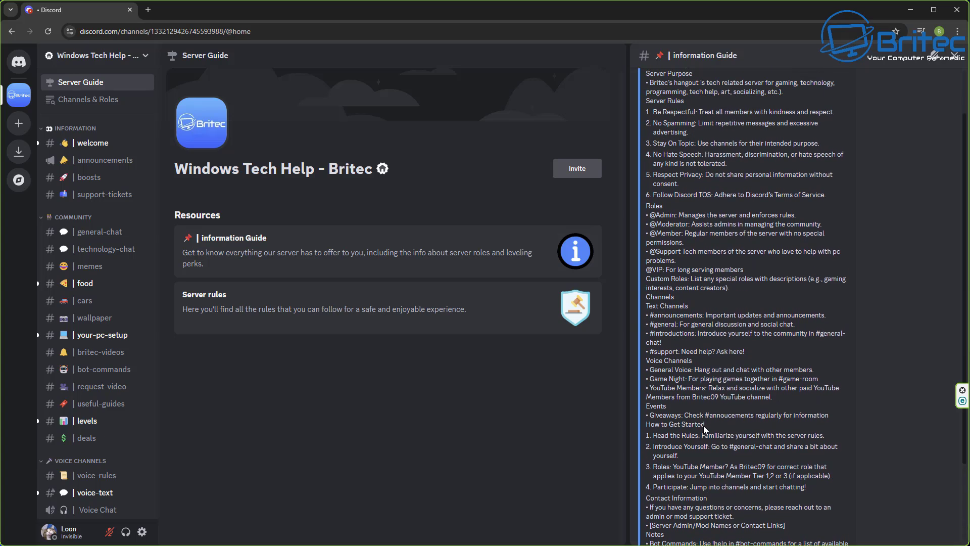
scroll(703, 425, up, 2)
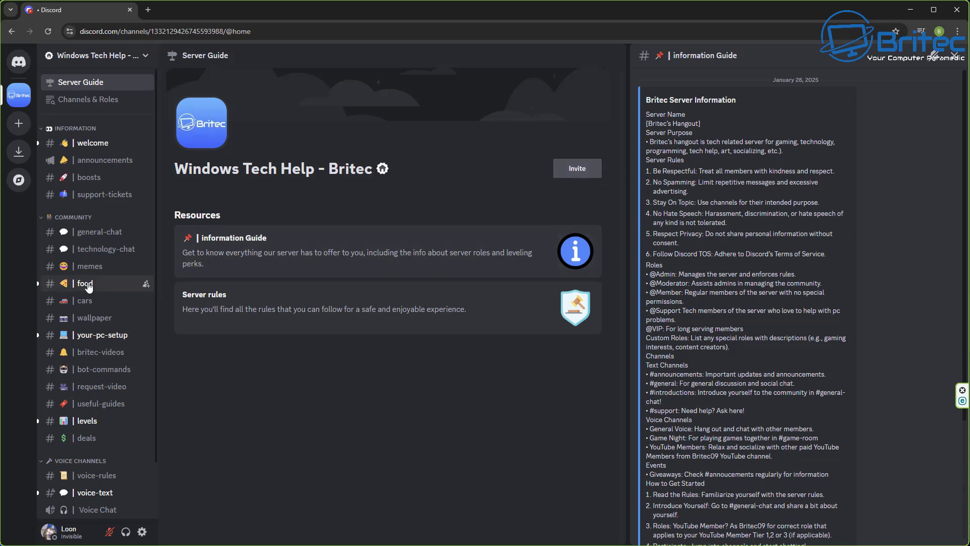
- Add the support-info and tech-help channels to the channel list and follow the whole Tech Support category
click(84, 107)
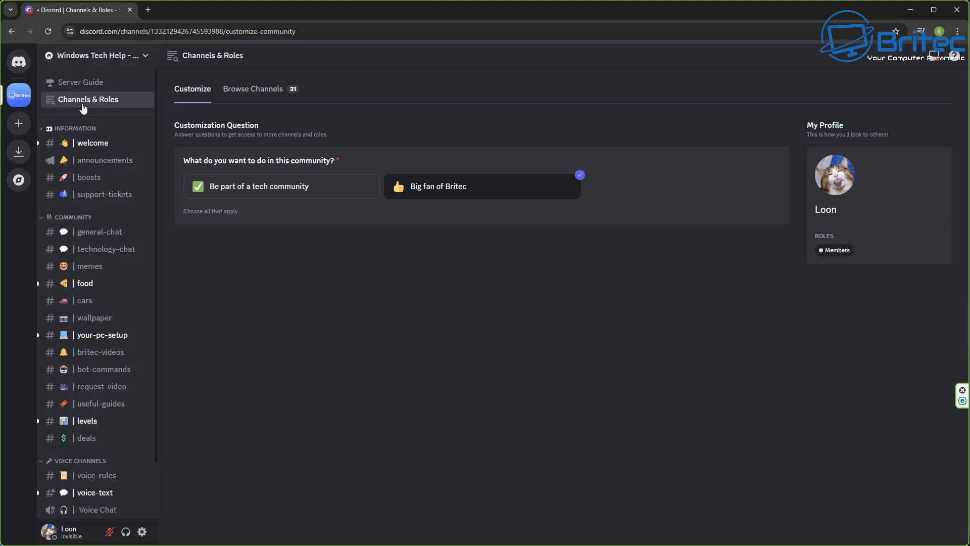
click(246, 96)
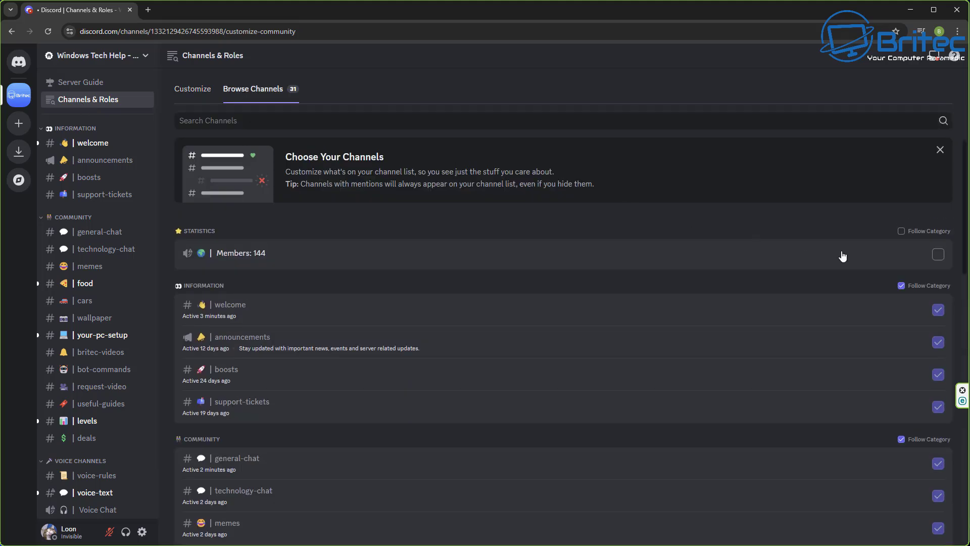
mouse_move(875, 255)
scroll(935, 383, down, 9)
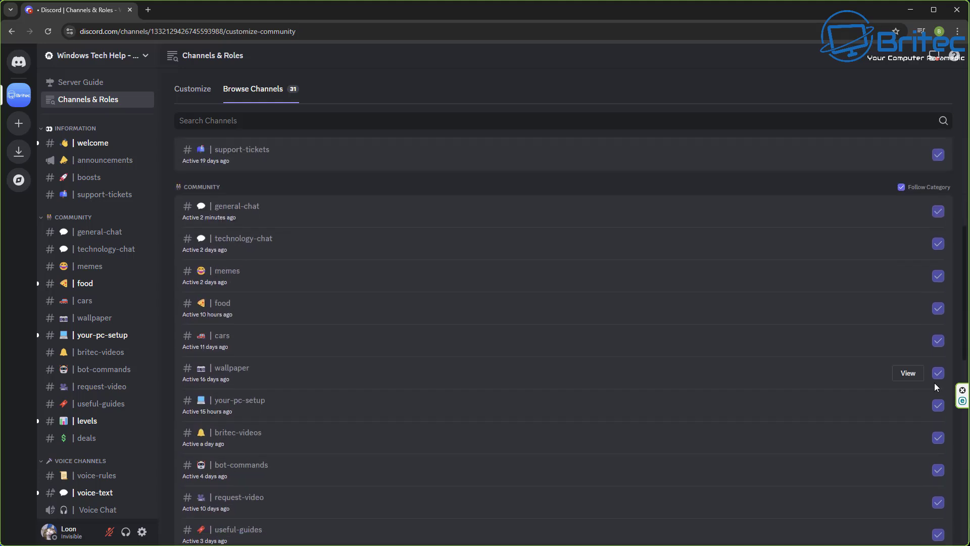
scroll(936, 405, down, 2)
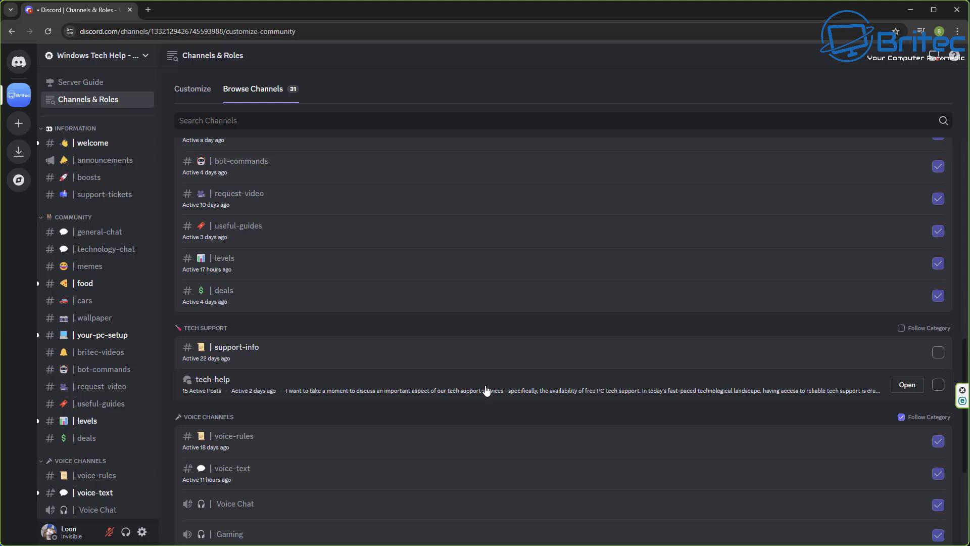
click(938, 352)
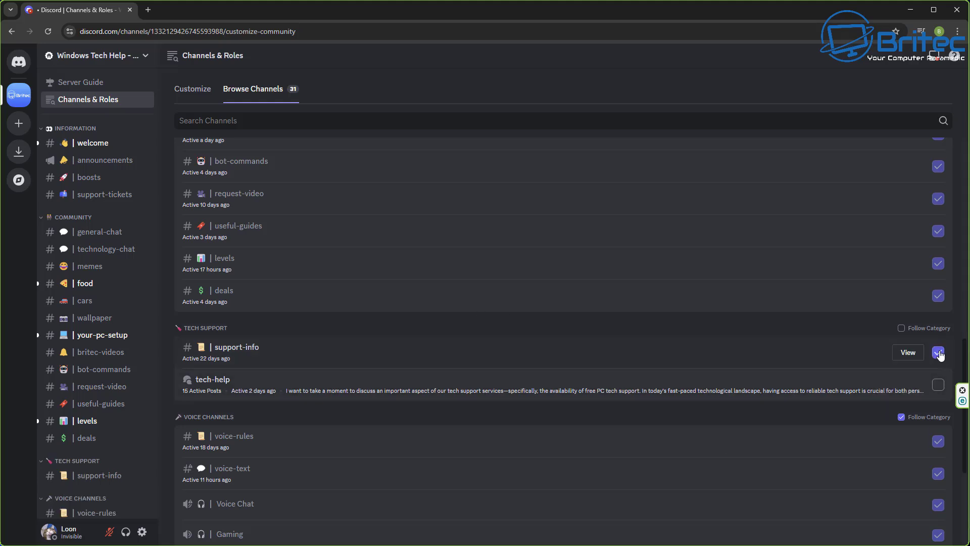
click(938, 385)
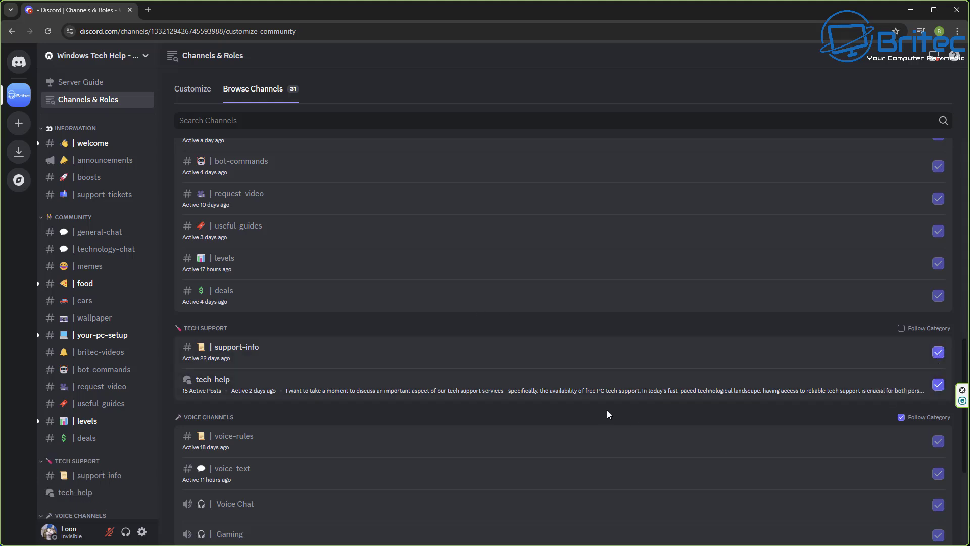
click(900, 329)
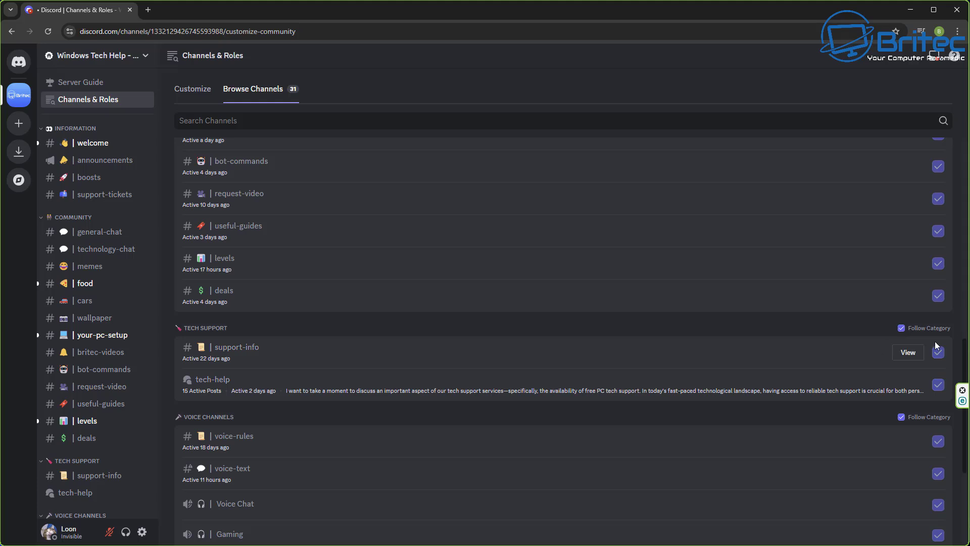
- Follow the whole YouTube Members category in the channel browser and open the server's customization question
scroll(866, 366, down, 4)
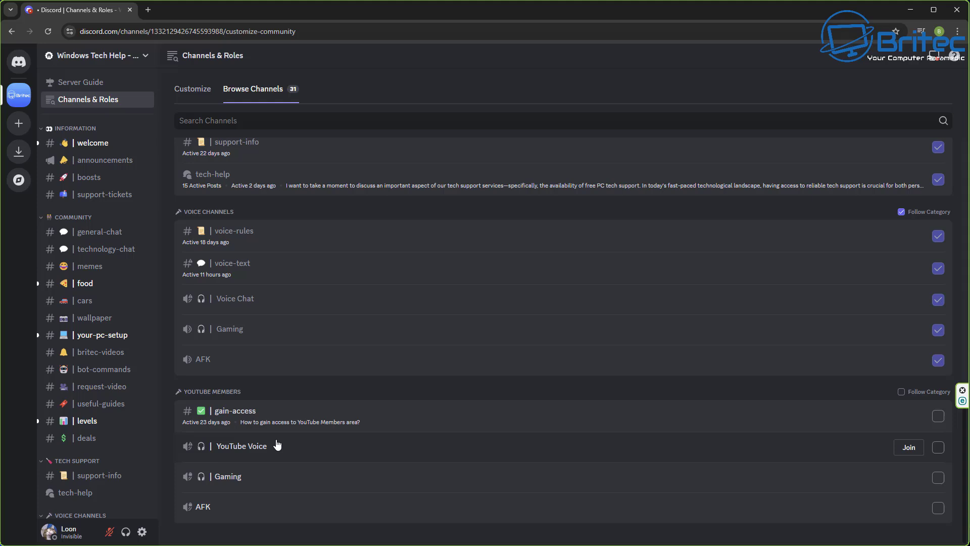
click(901, 392)
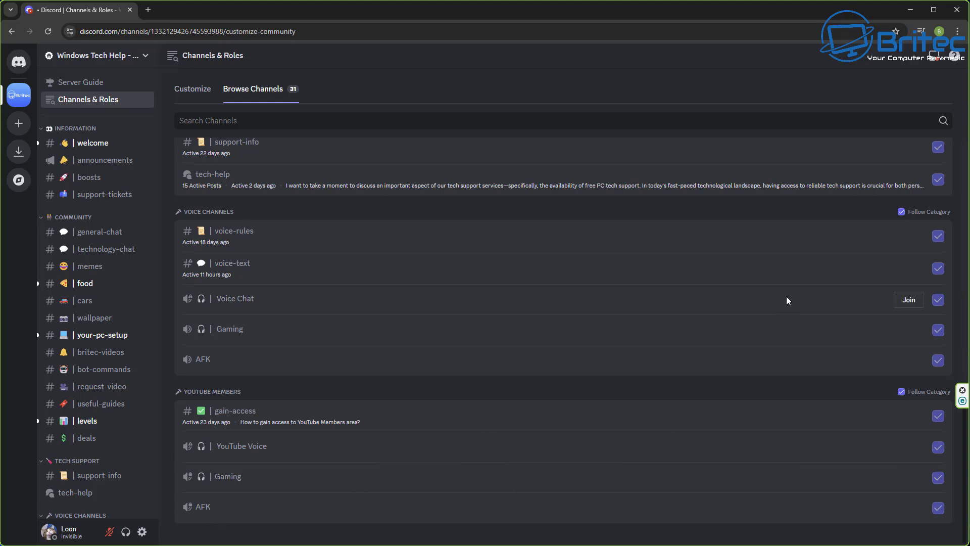
scroll(546, 295, up, 5)
scroll(543, 302, up, 10)
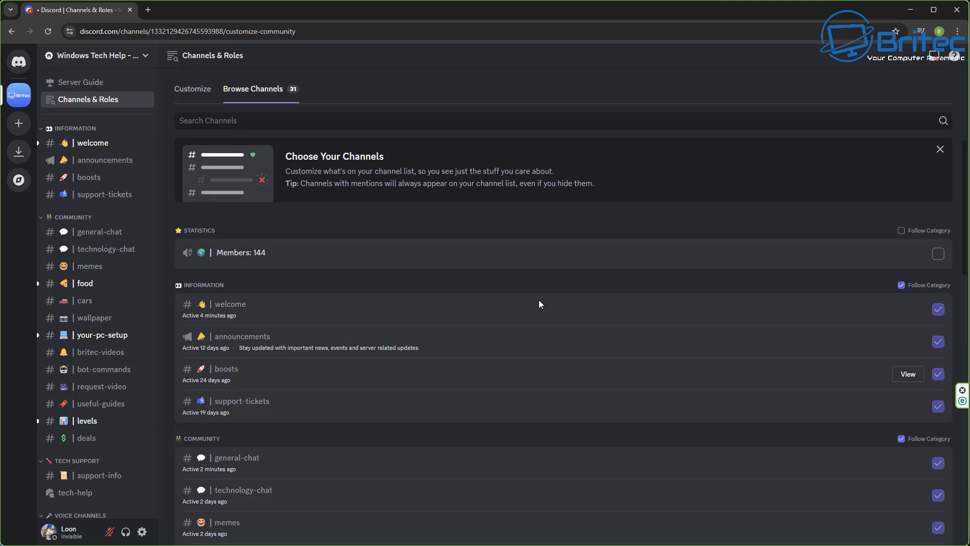
click(193, 90)
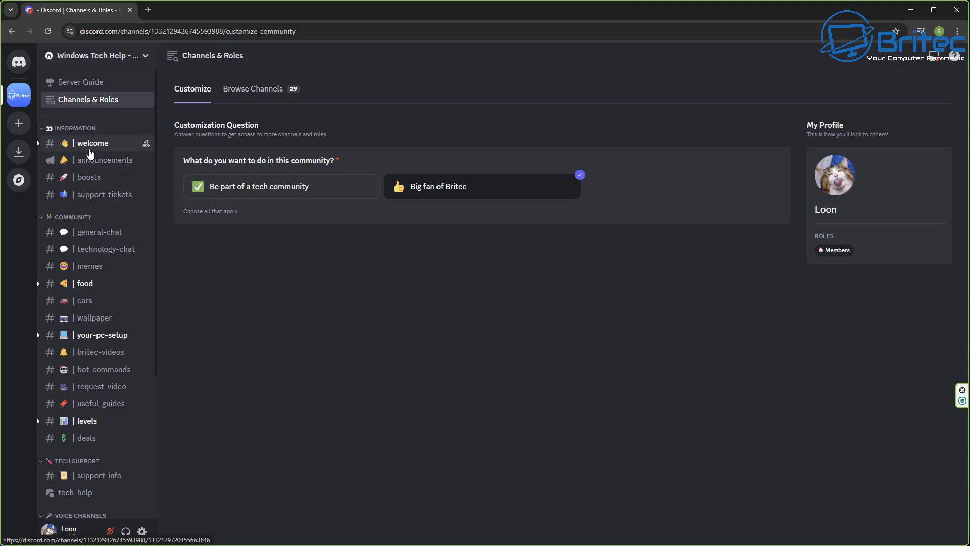
- Look through general-chat and the Information channels: welcome, announcements, boosts and support-tickets
click(95, 235)
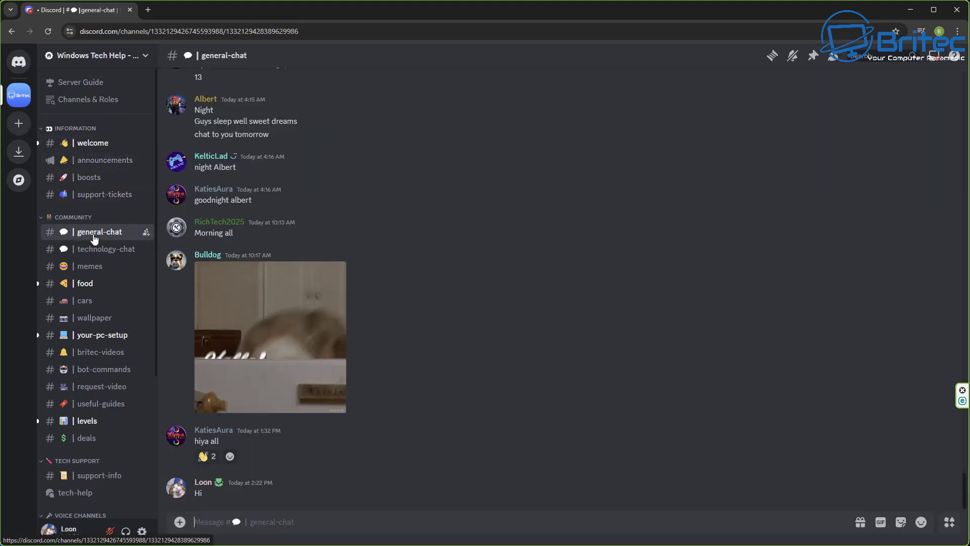
click(87, 151)
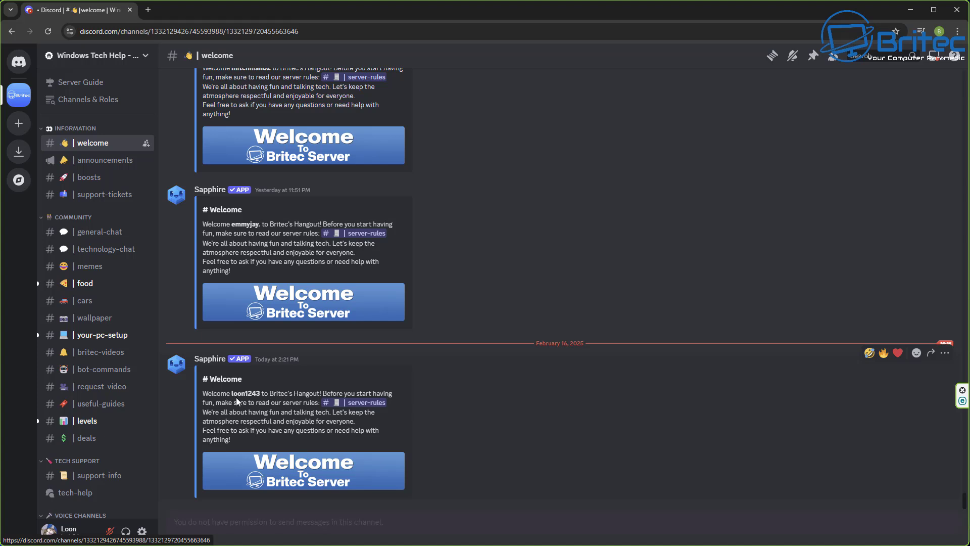
click(95, 167)
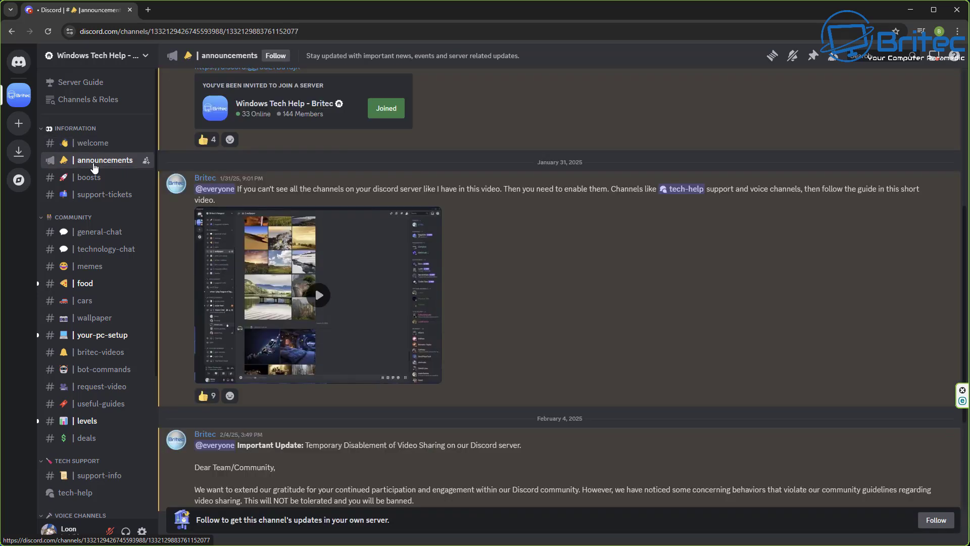
scroll(277, 428, down, 3)
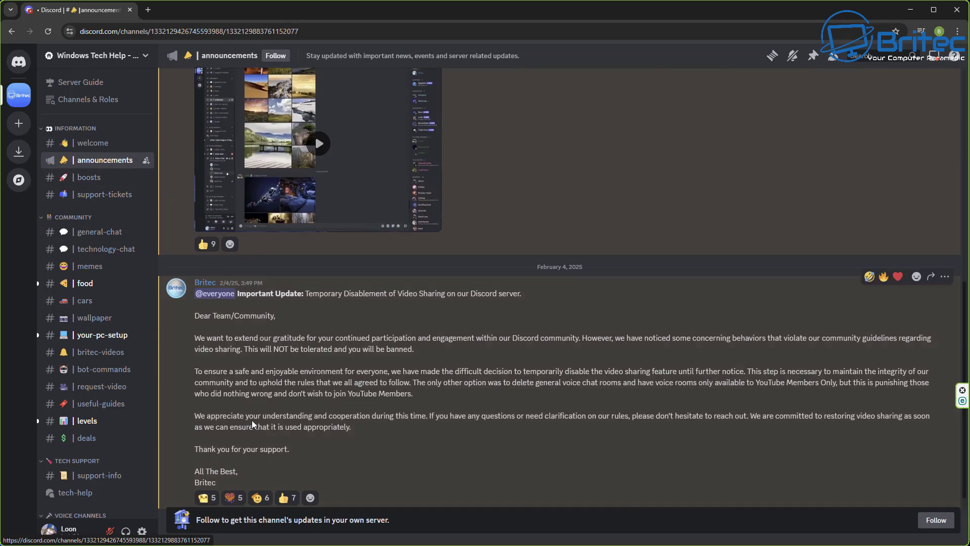
click(91, 179)
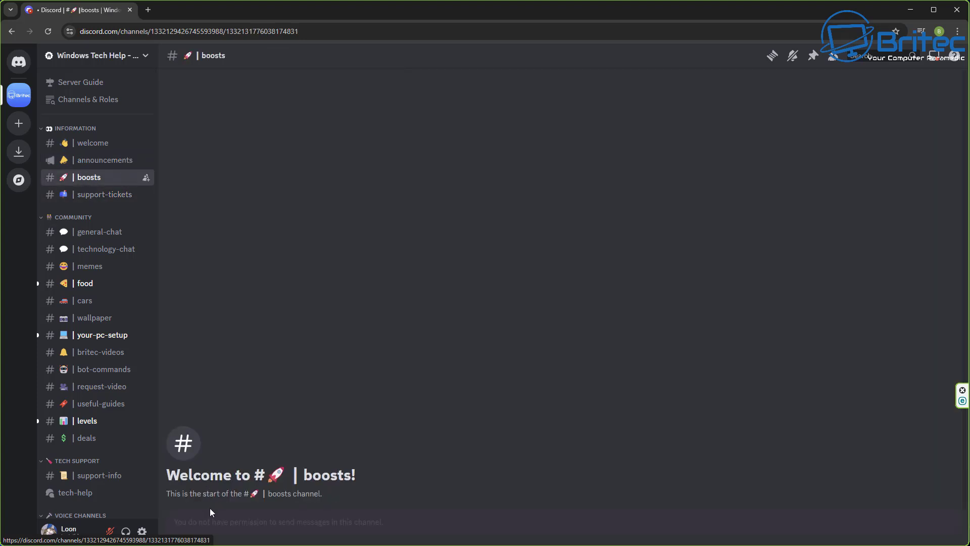
click(105, 196)
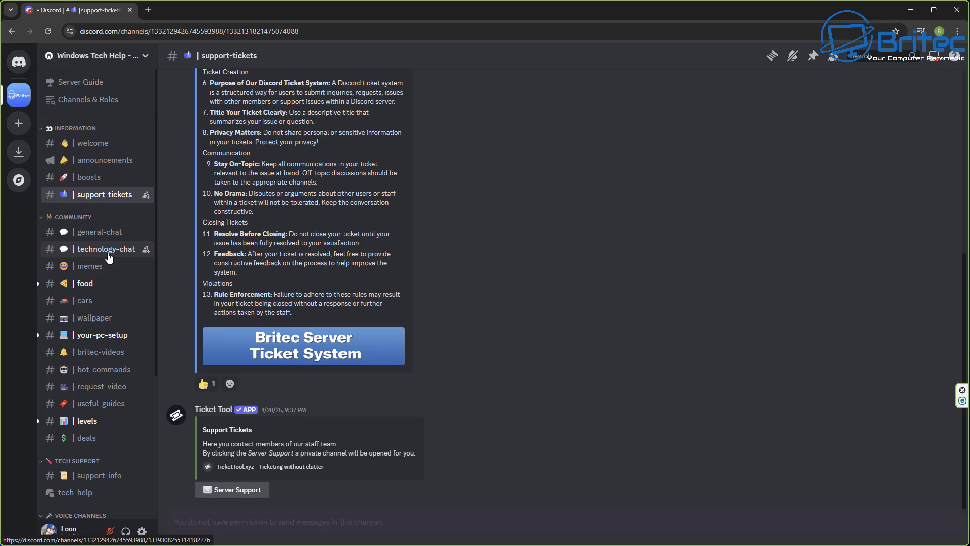
- Browse the recent posts in the general-chat, technology-chat, memes, food and cars channels
click(91, 231)
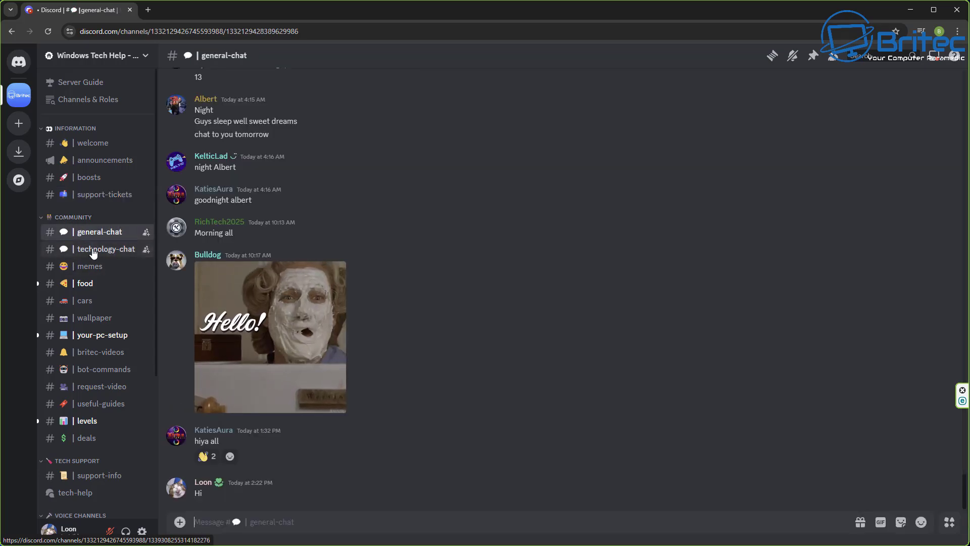
click(93, 251)
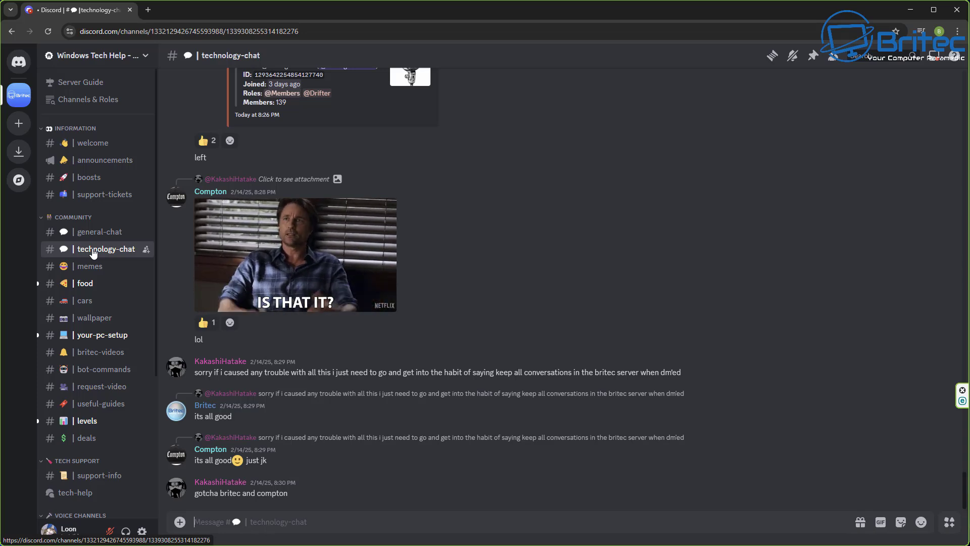
click(91, 268)
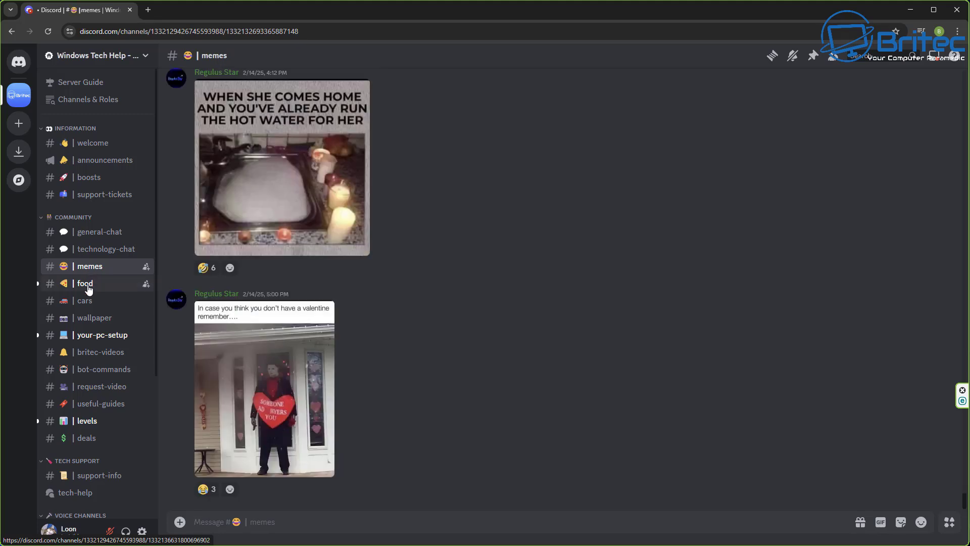
click(89, 287)
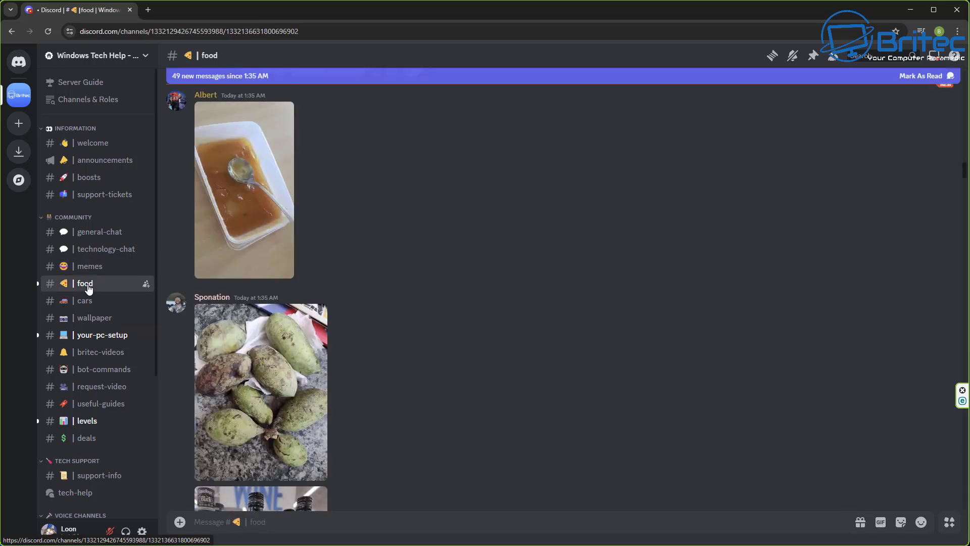
scroll(249, 383, down, 8)
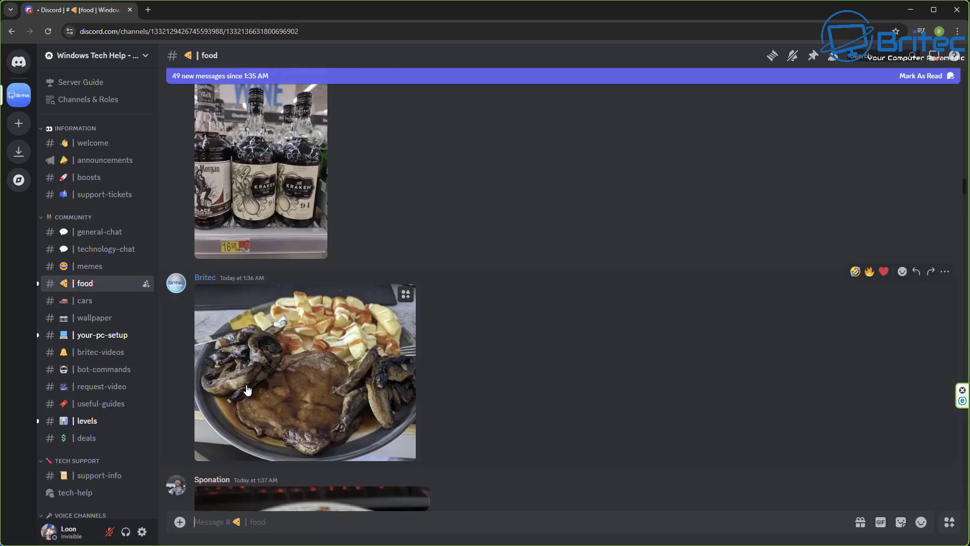
click(93, 302)
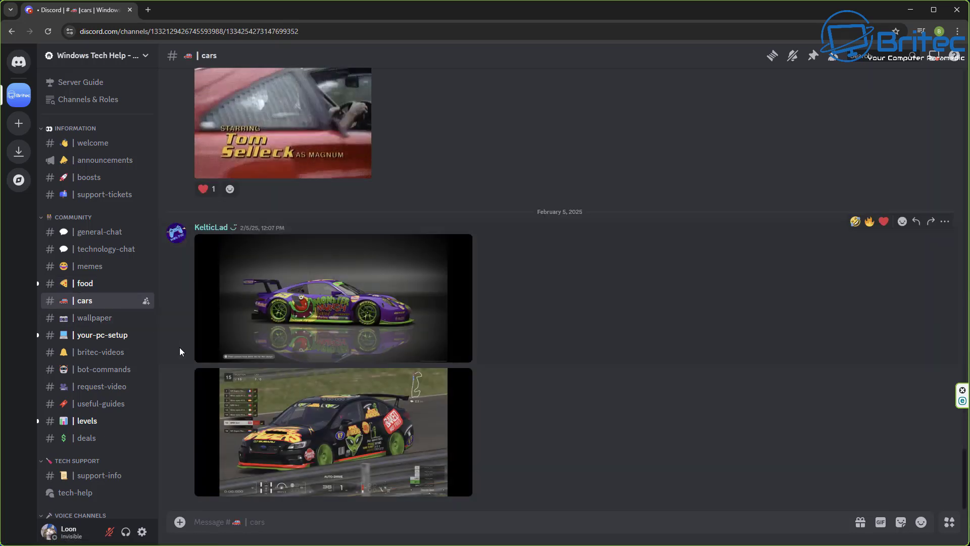
- Look through the images shared in the wallpaper channel, going back to older posts
click(94, 318)
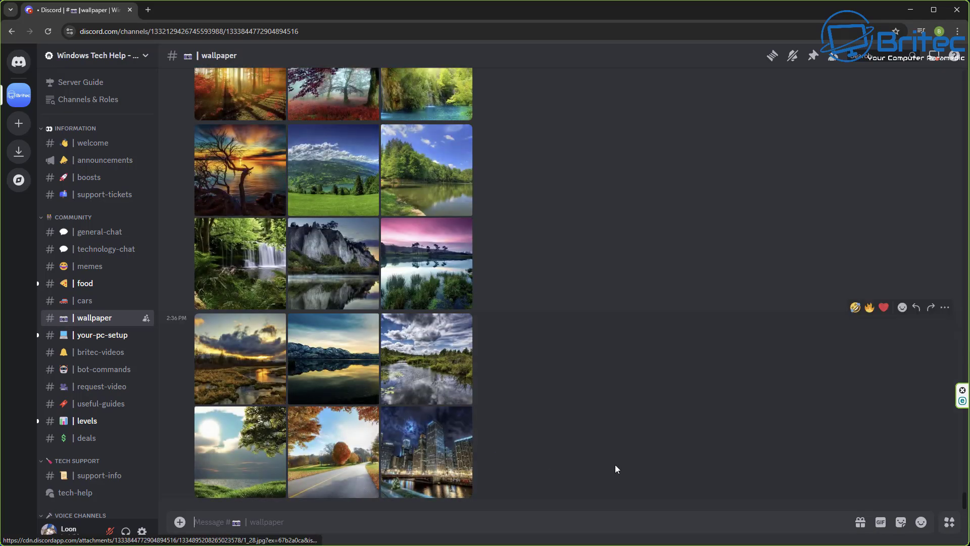
scroll(614, 464, up, 15)
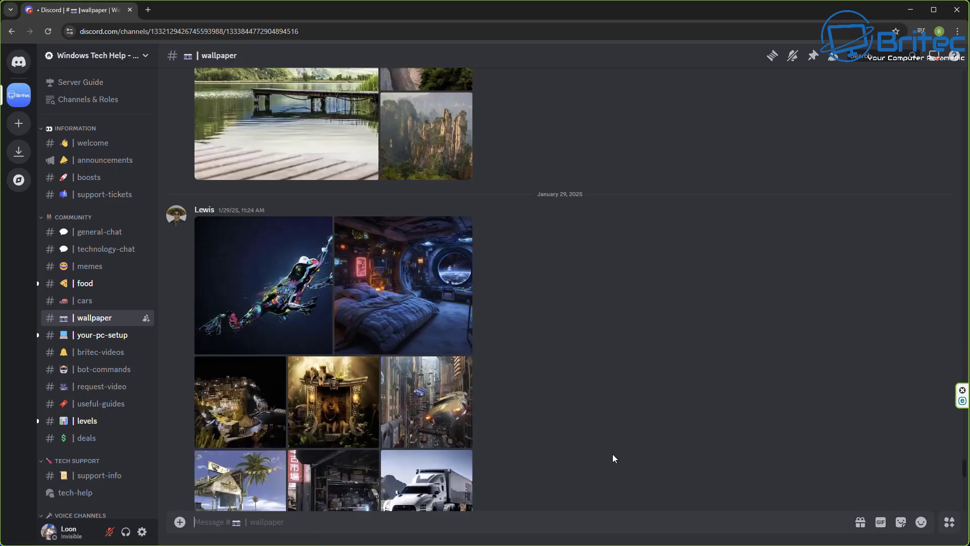
scroll(612, 457, up, 15)
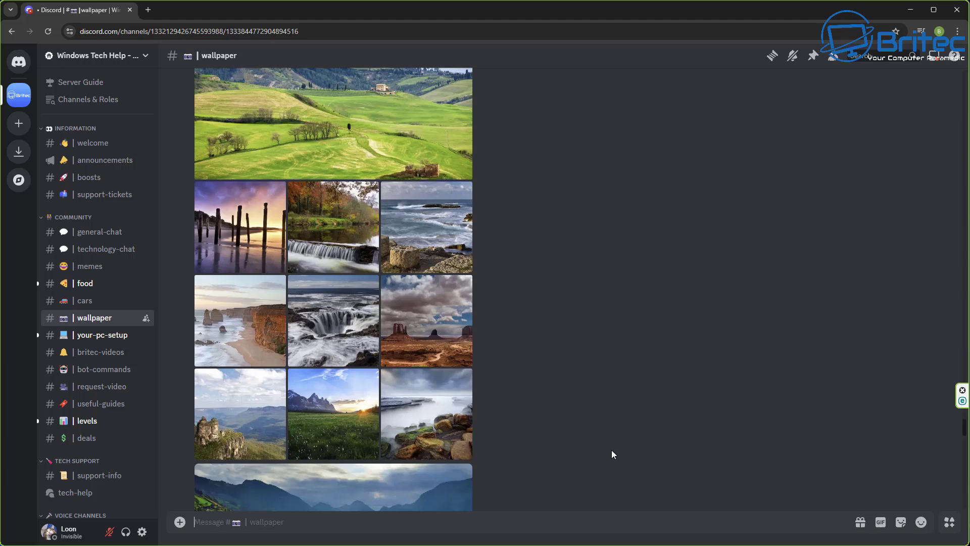
scroll(614, 446, up, 10)
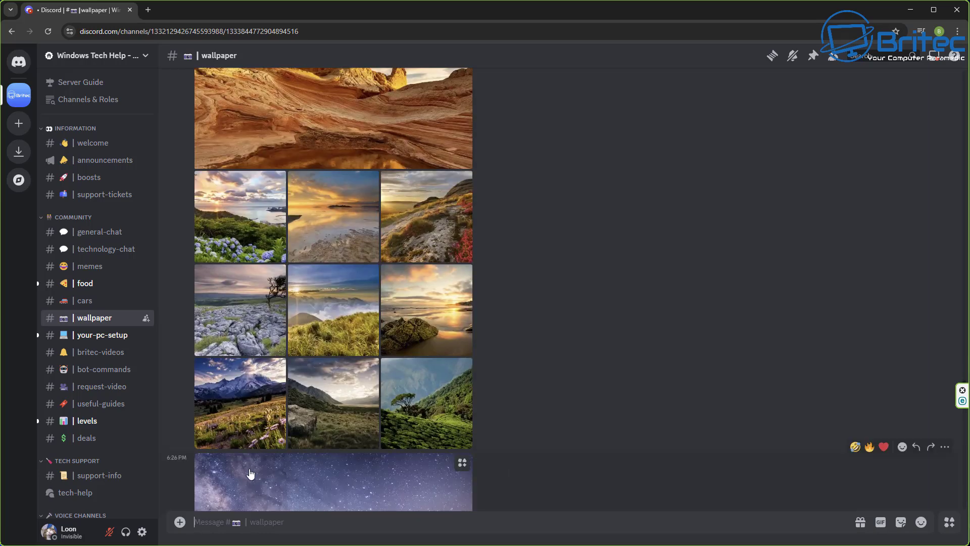
- View the PC photos in your-pc-setup and the published video notices in britec-videos
click(107, 336)
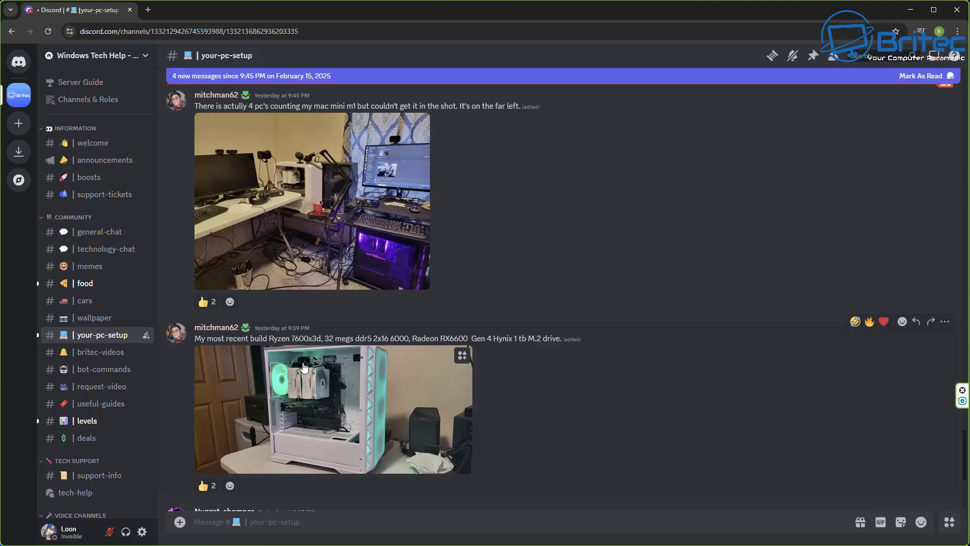
click(105, 355)
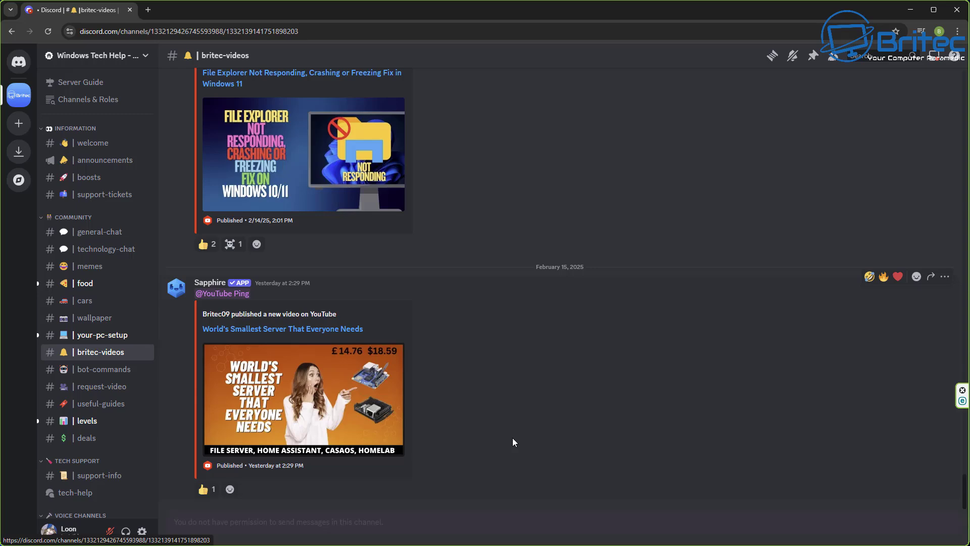
scroll(516, 444, up, 2)
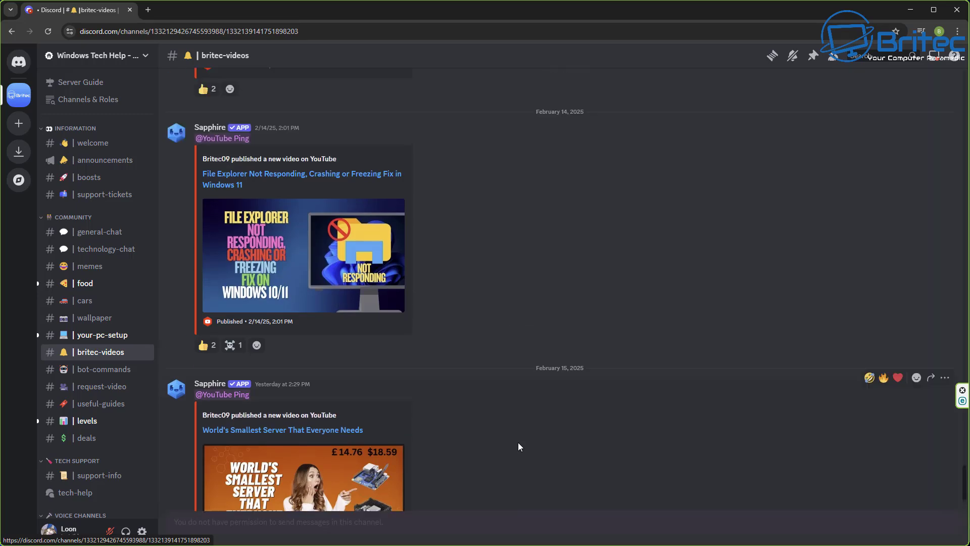
scroll(518, 446, up, 8)
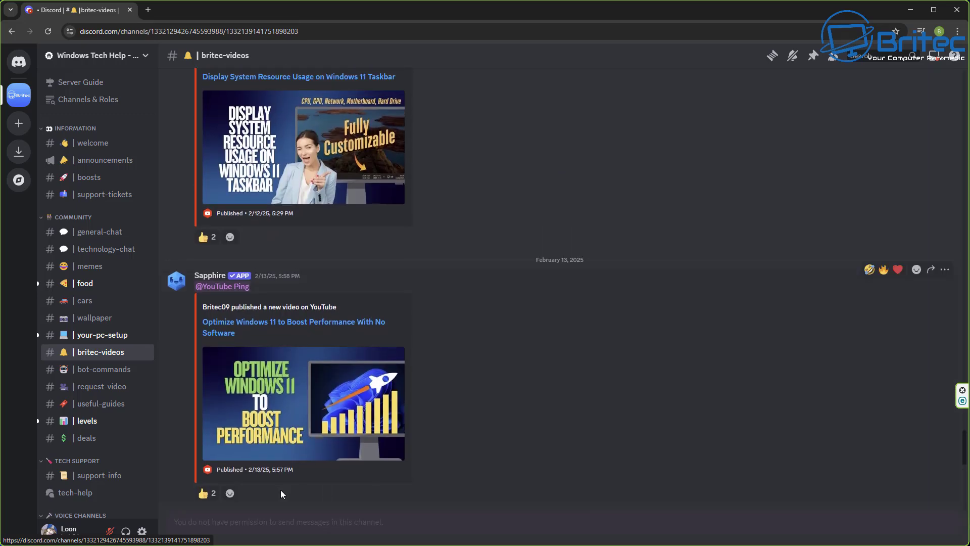
- Run Lurkr's /rank command in bot-commands with the user option set to Britec
click(93, 374)
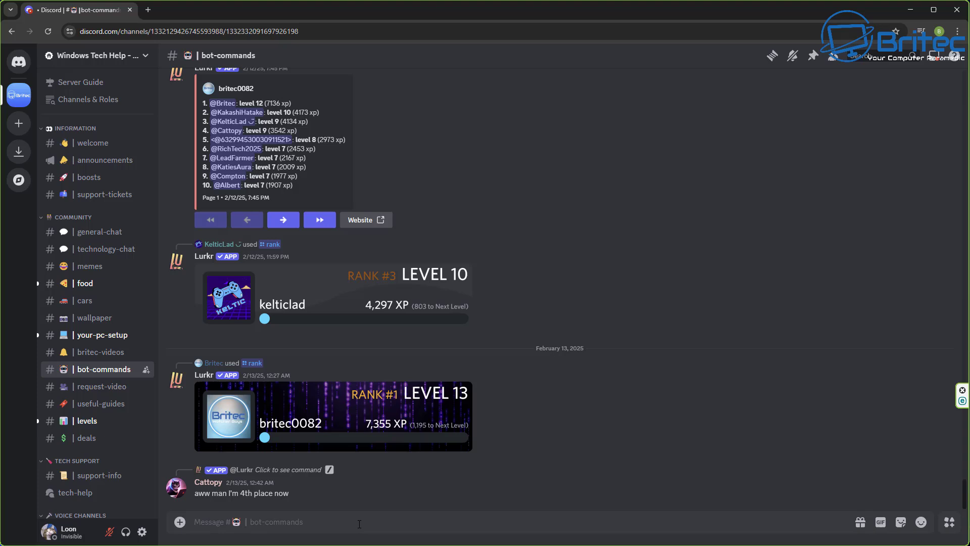
text(/)
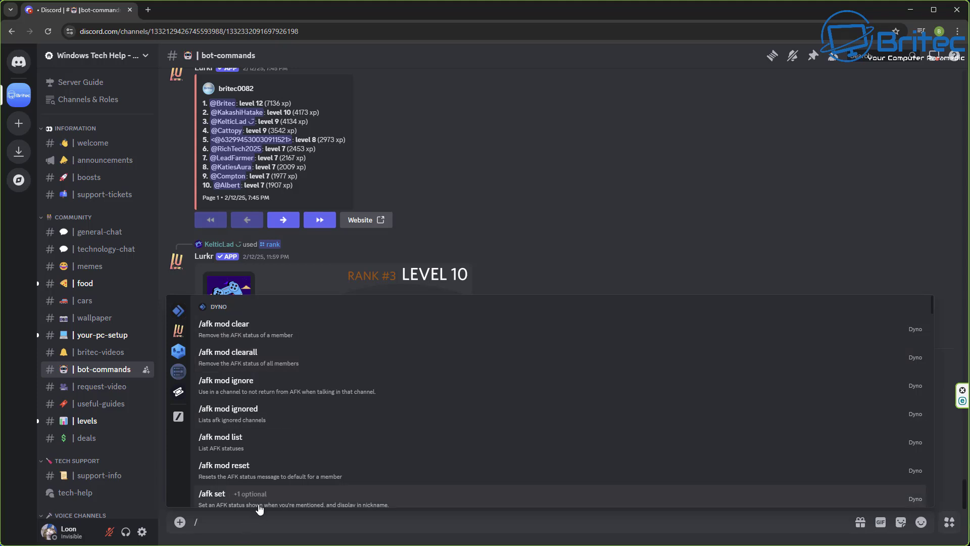
text(rank)
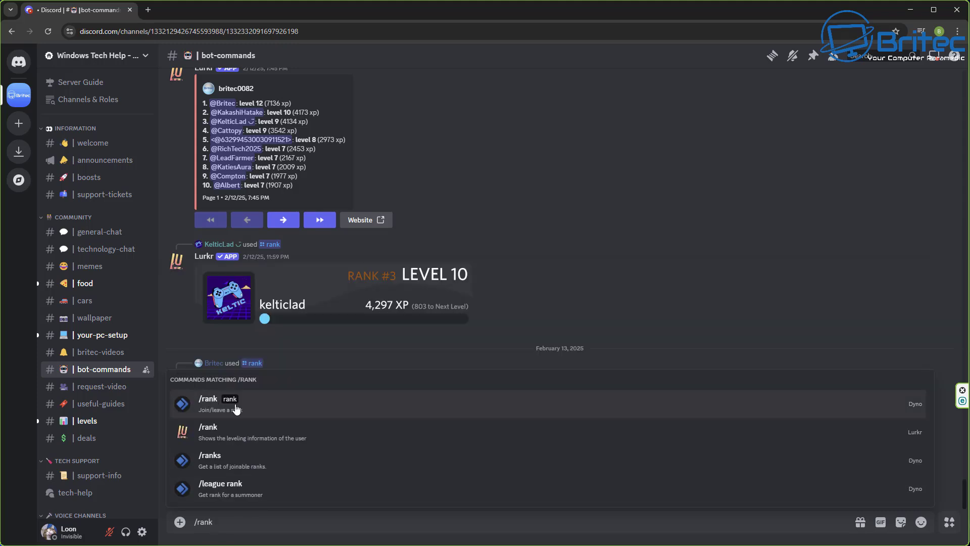
click(219, 430)
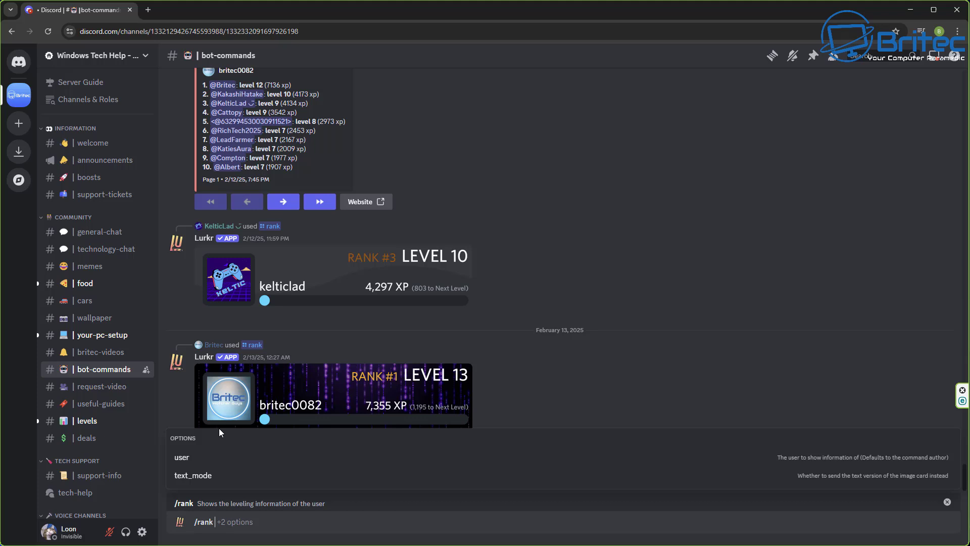
click(185, 460)
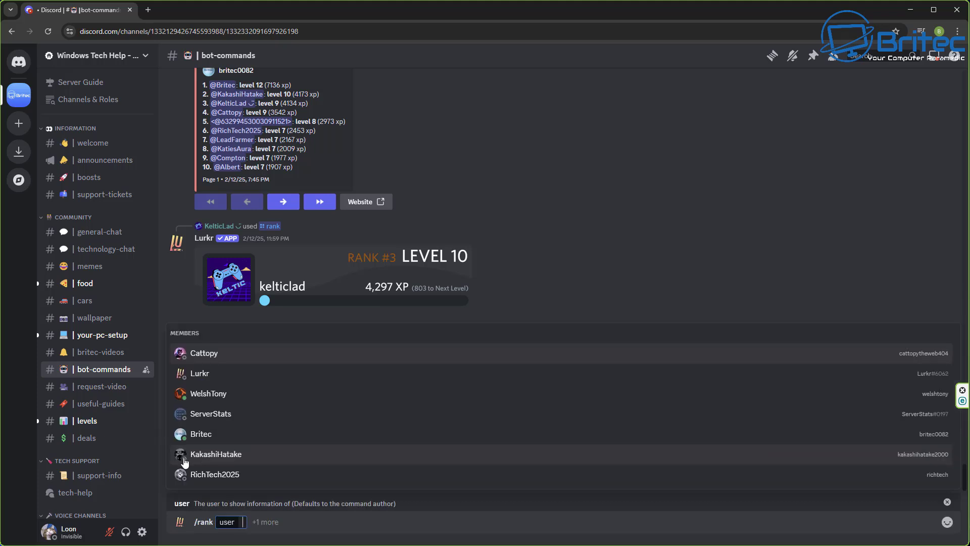
click(201, 437)
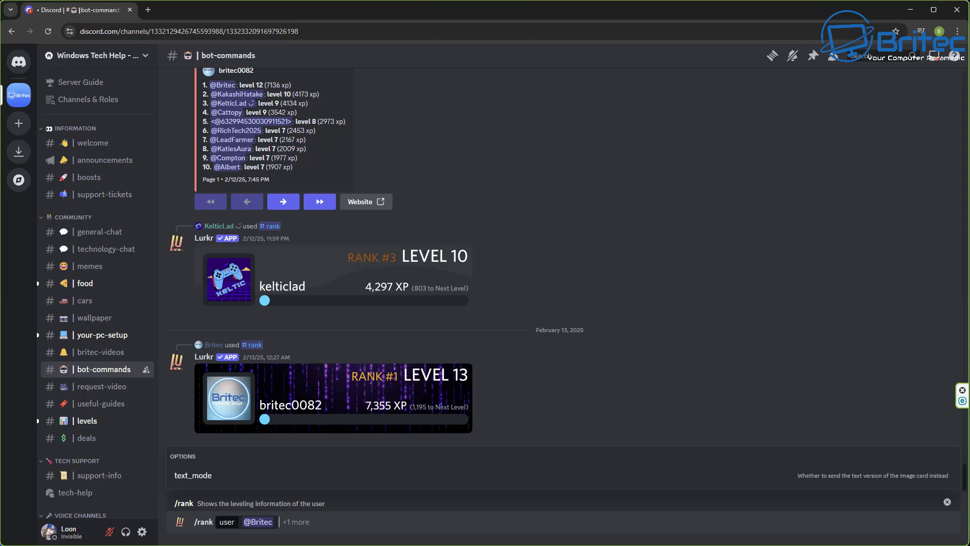
key(Return)
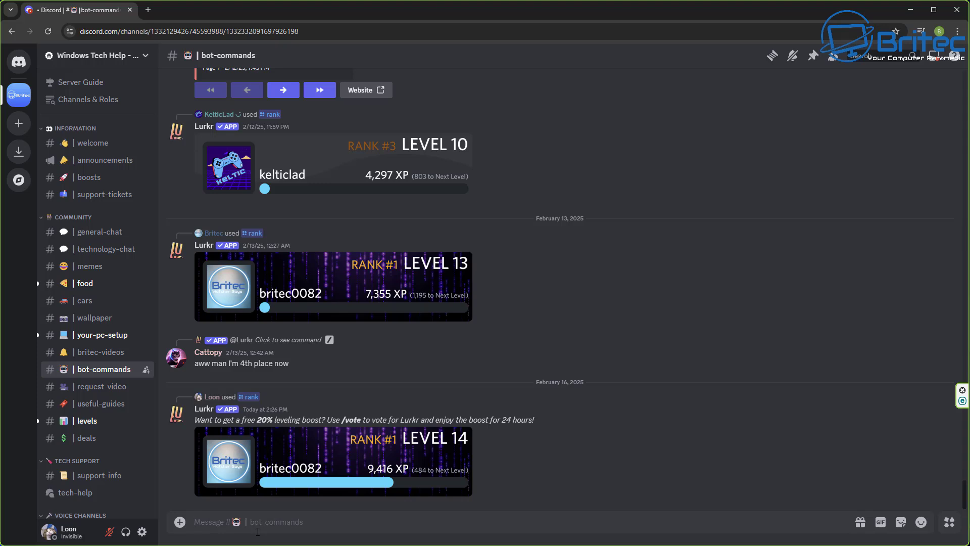
- Run Lurkr's /rank command again in bot-commands for your own account
text(/)
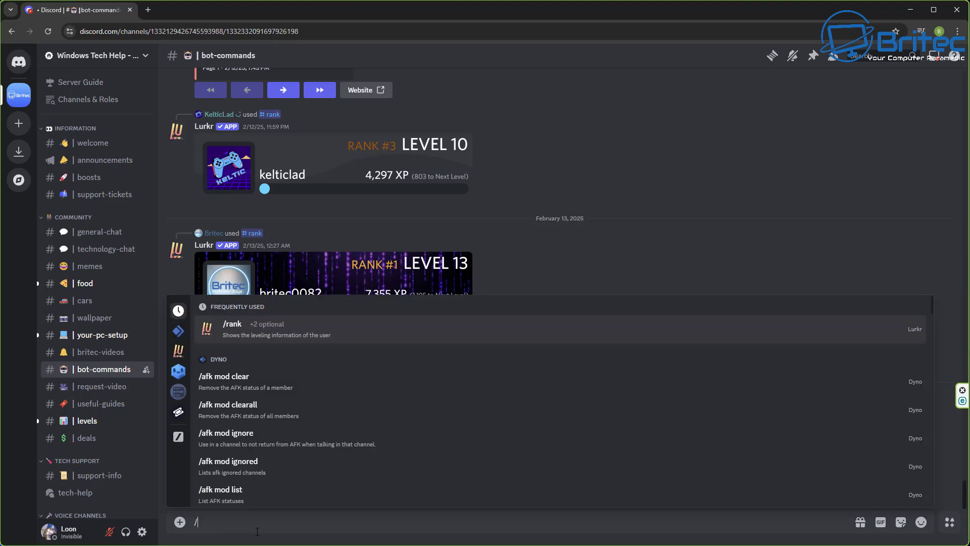
click(238, 329)
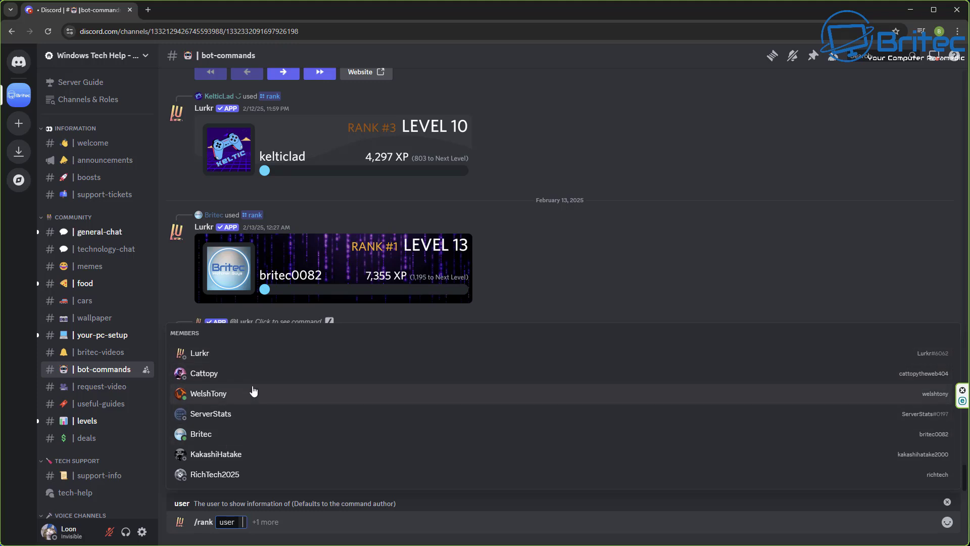
key(Return)
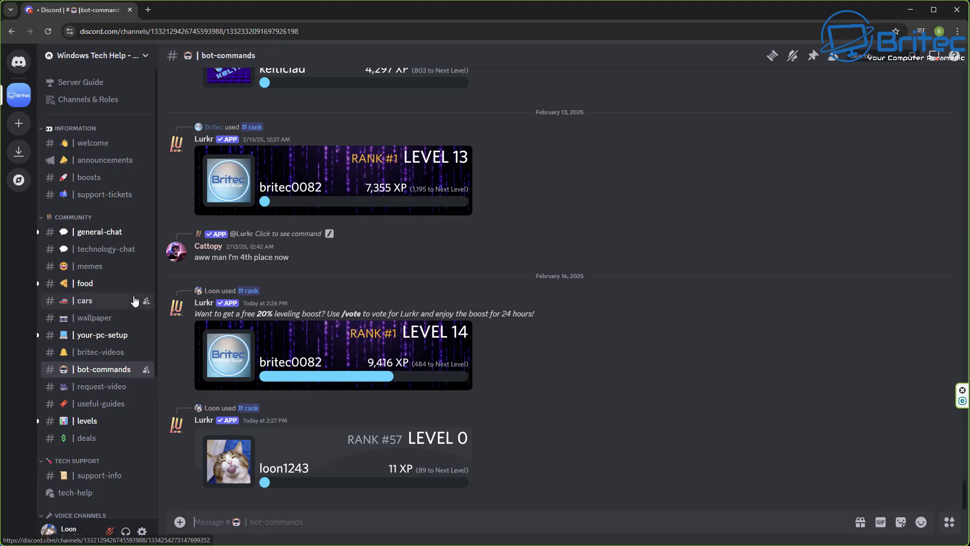
- View the requests in request-video and browse the older posts in useful-guides
click(90, 392)
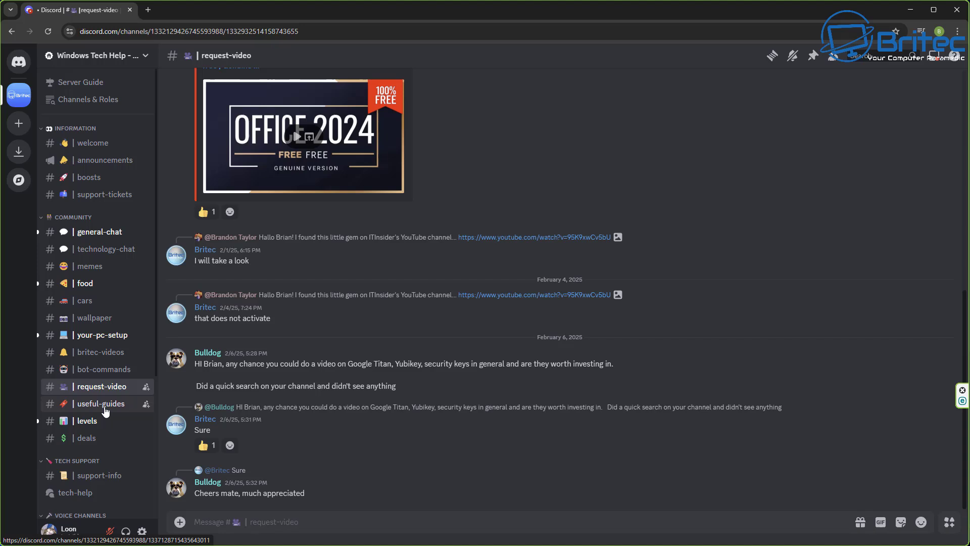
click(101, 403)
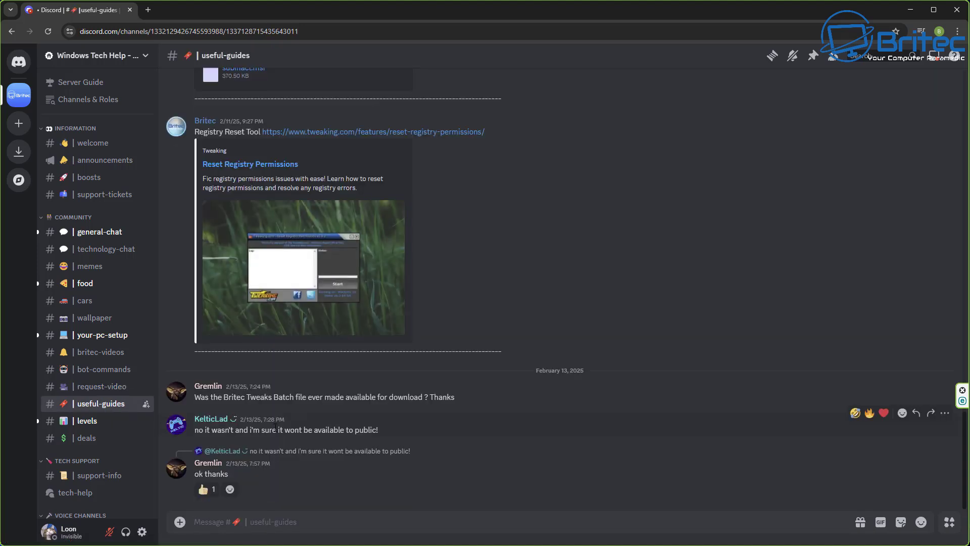
scroll(270, 424, up, 10)
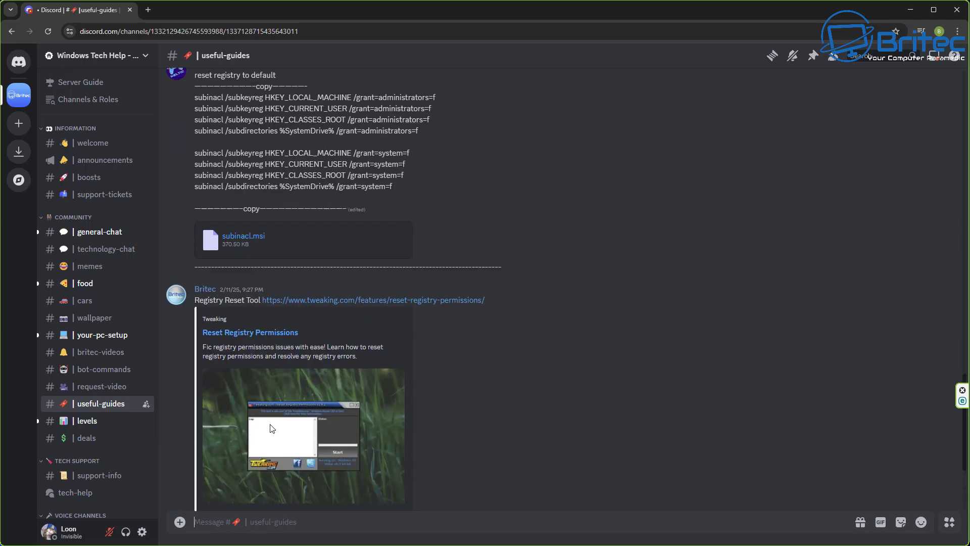
scroll(269, 424, up, 10)
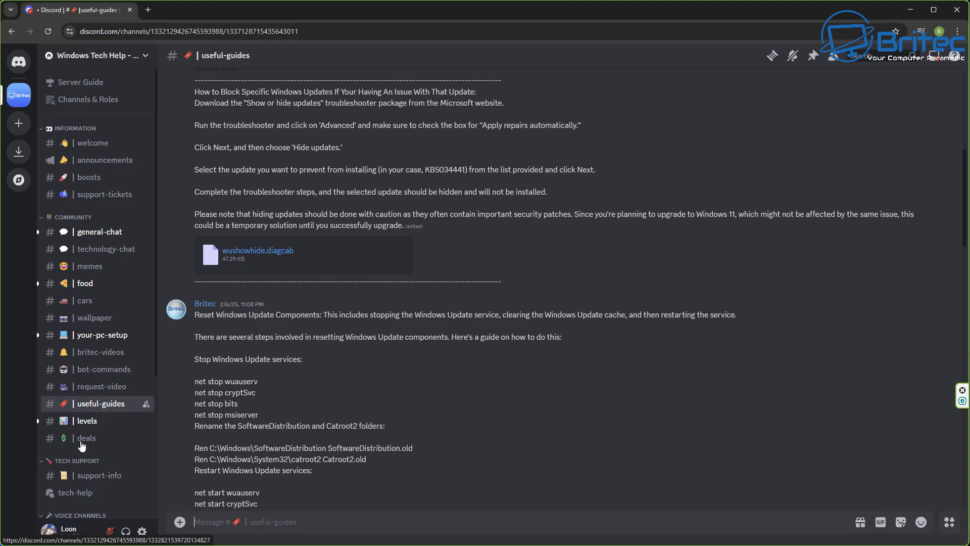
- View the levels and deals channels and read the Tech Support notice in support-info
click(82, 424)
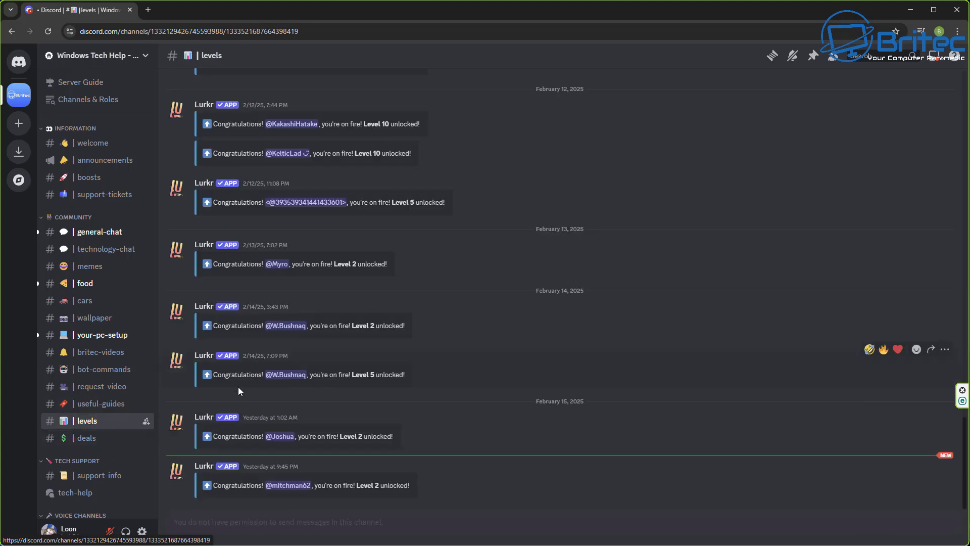
click(86, 439)
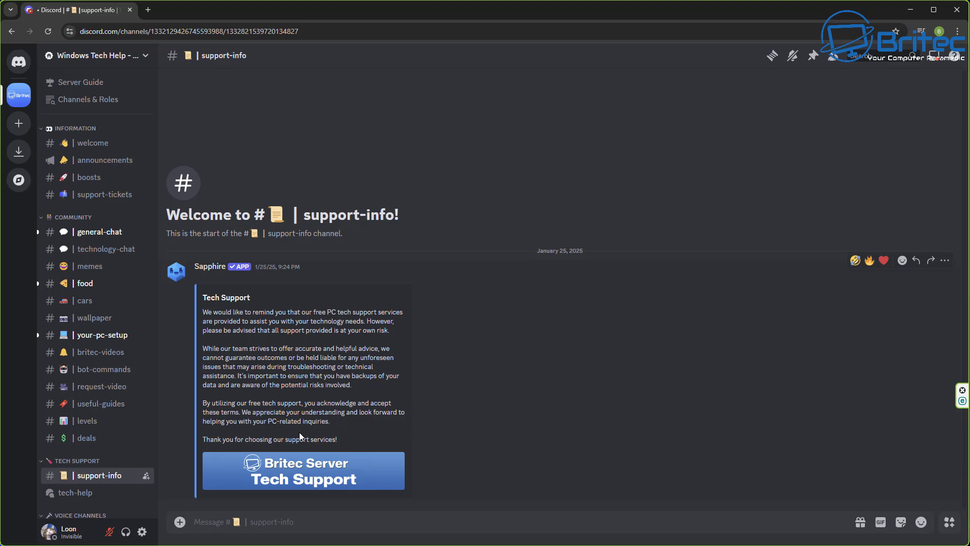
- Open the "Winodws 10 update error" post in tech-help and read through its replies
scroll(82, 357, down, 3)
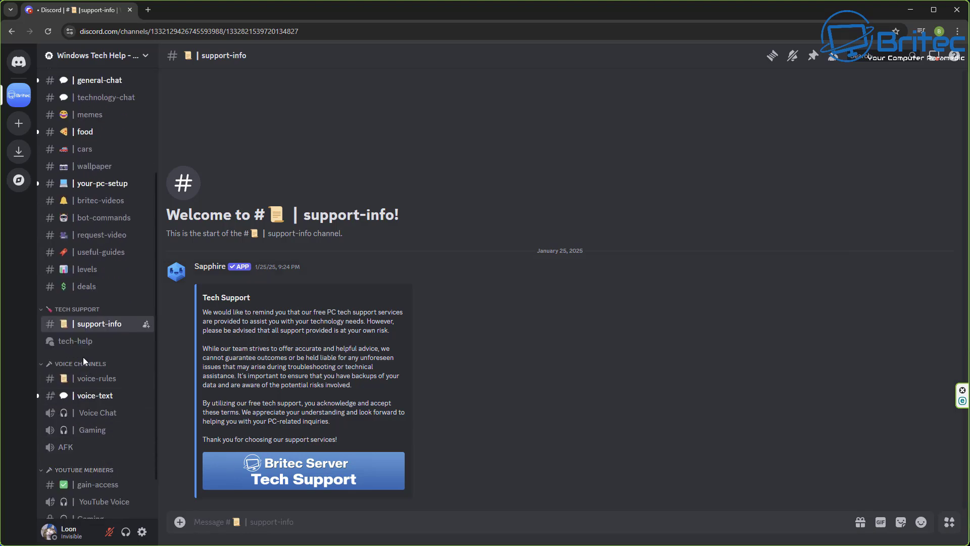
click(81, 344)
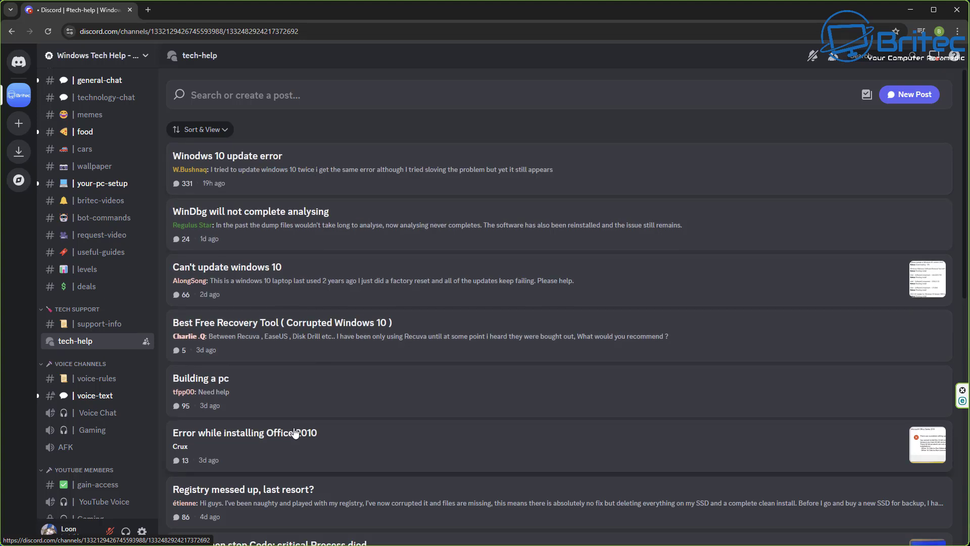
click(323, 164)
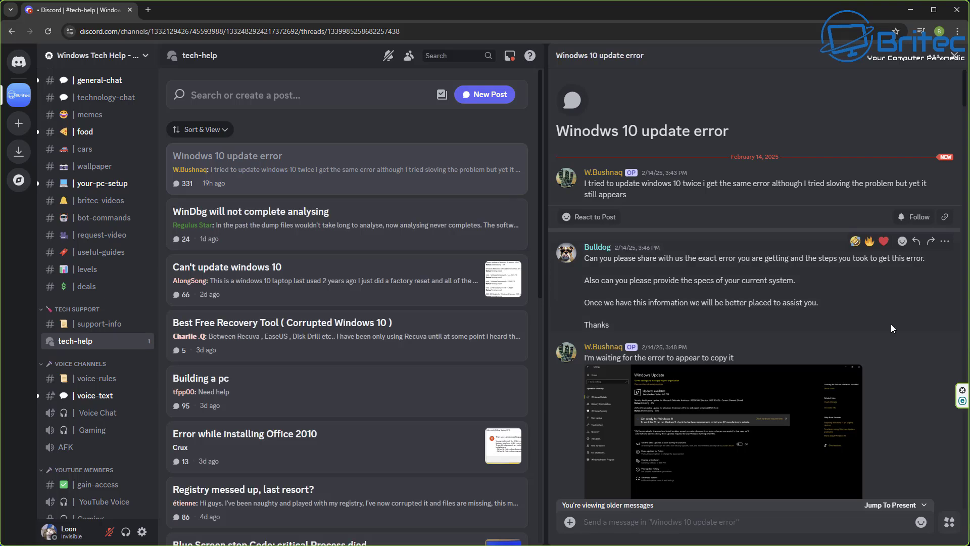
scroll(890, 323, down, 4)
scroll(892, 329, down, 10)
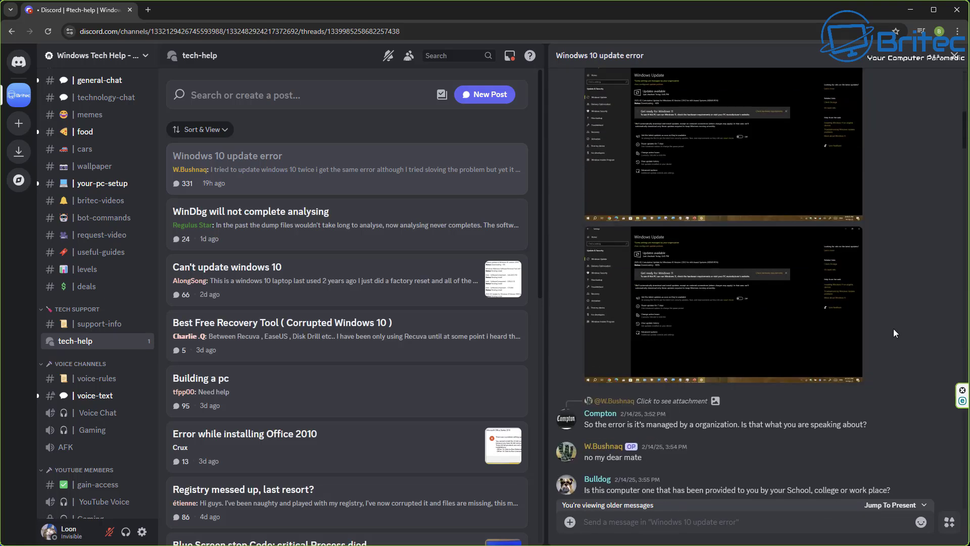
scroll(893, 329, down, 8)
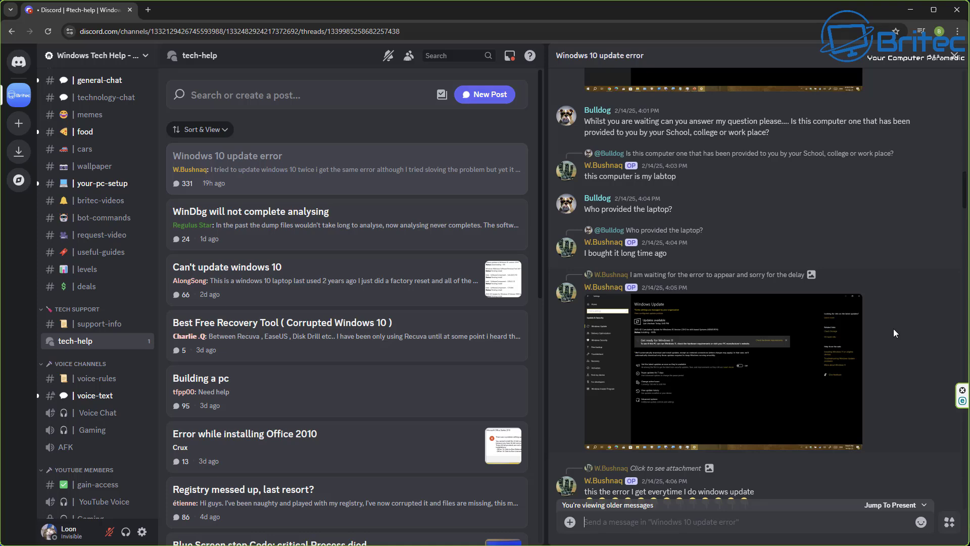
scroll(894, 329, down, 10)
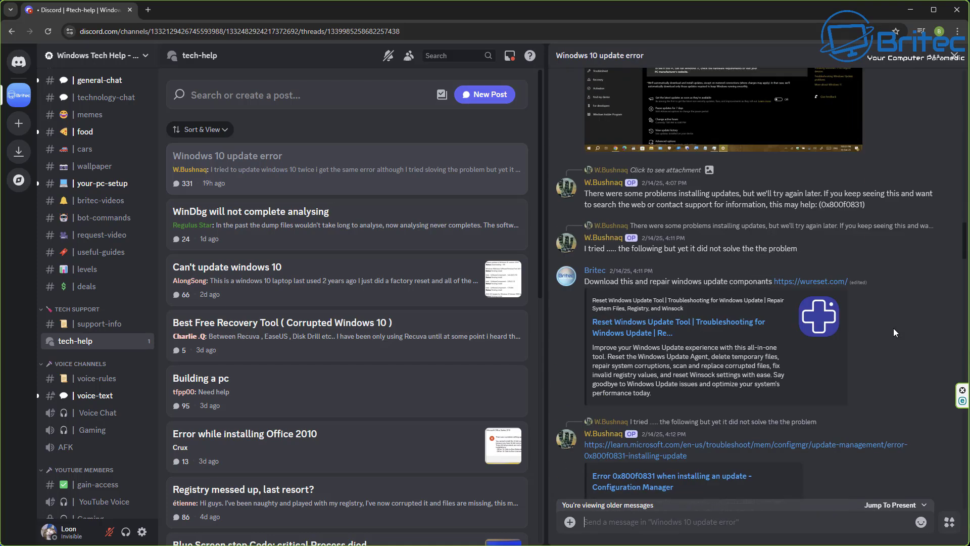
scroll(893, 328, down, 10)
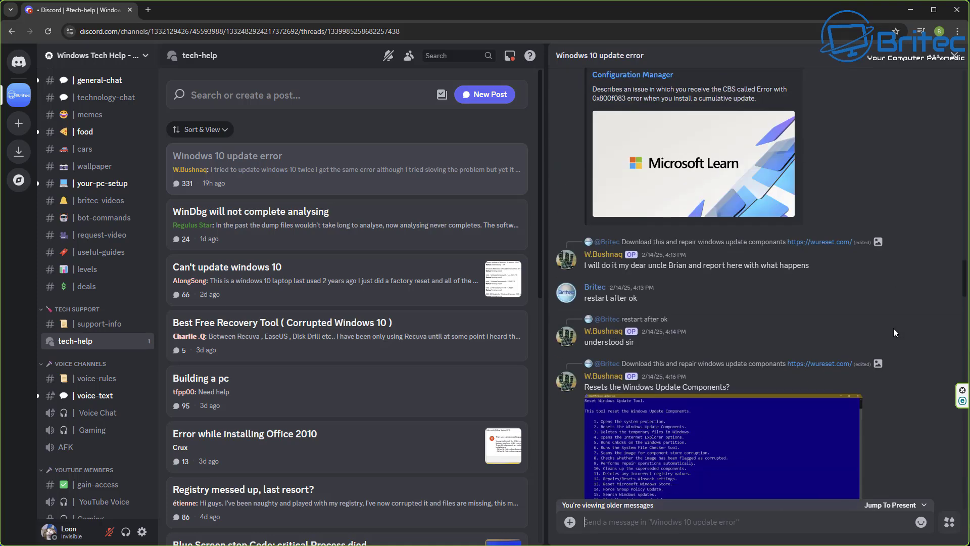
scroll(893, 329, down, 10)
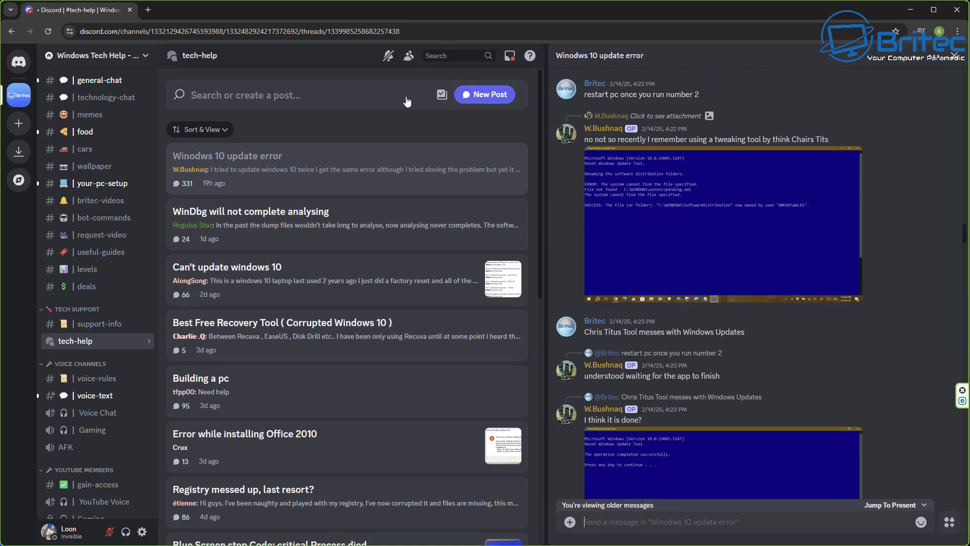
- Create a tech-help post titled "Need help with PC crashing" with the message "My pc keeps crashing after windows 11 update" and submit it
click(484, 95)
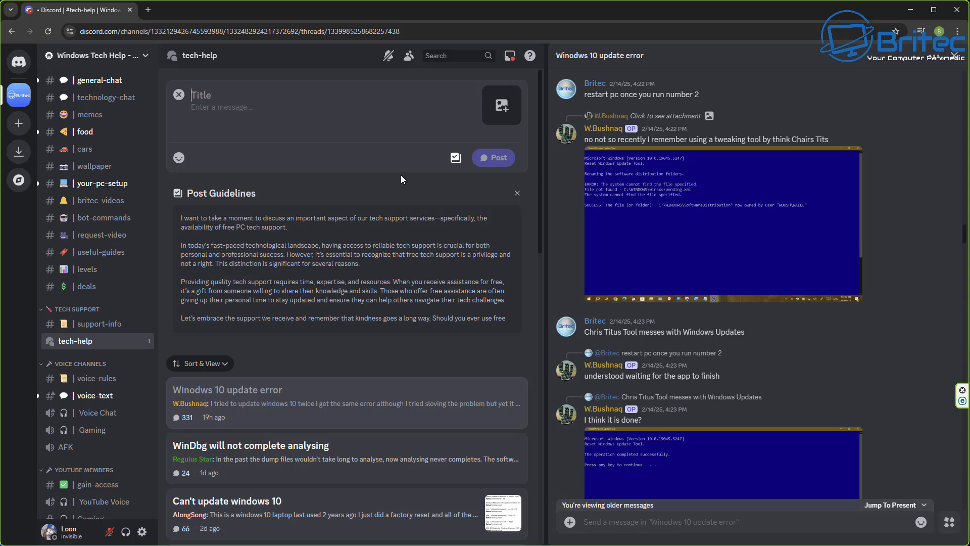
text(Need help with PC crash)
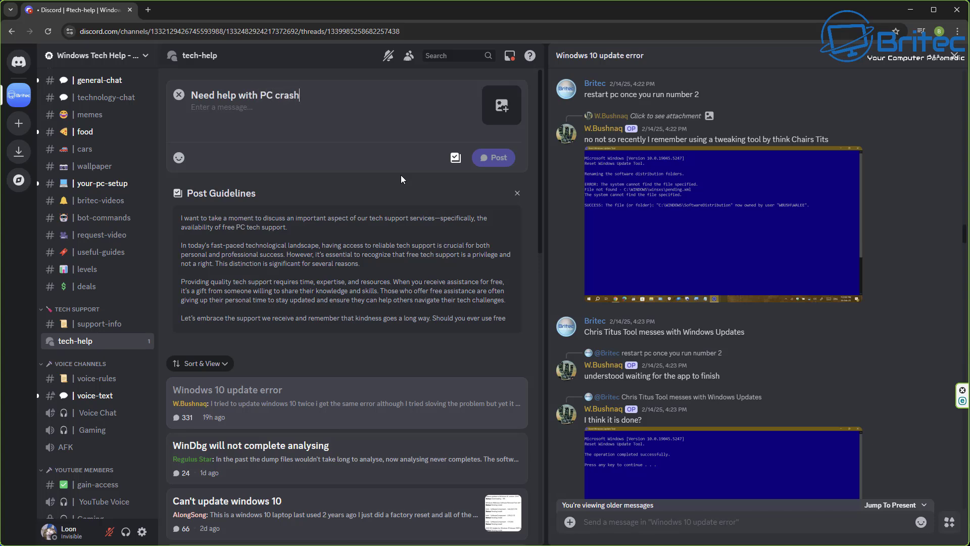
text(ing)
text(My pc k)
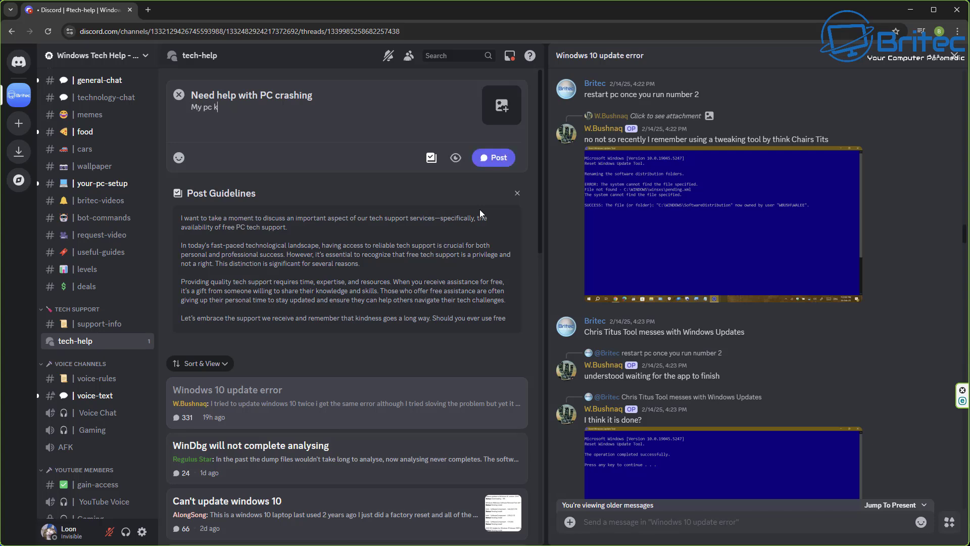
text(eeps crashing after windows 1)
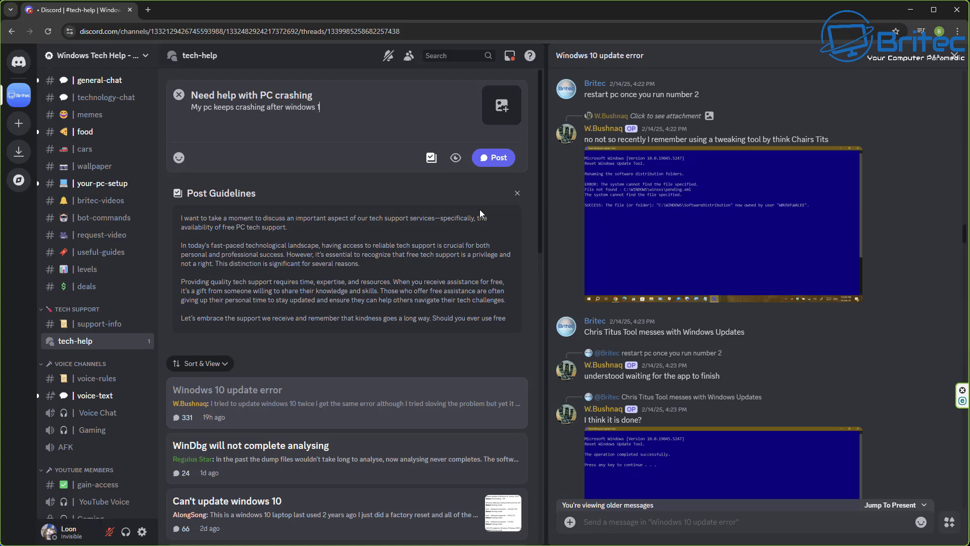
text(1 update)
click(496, 158)
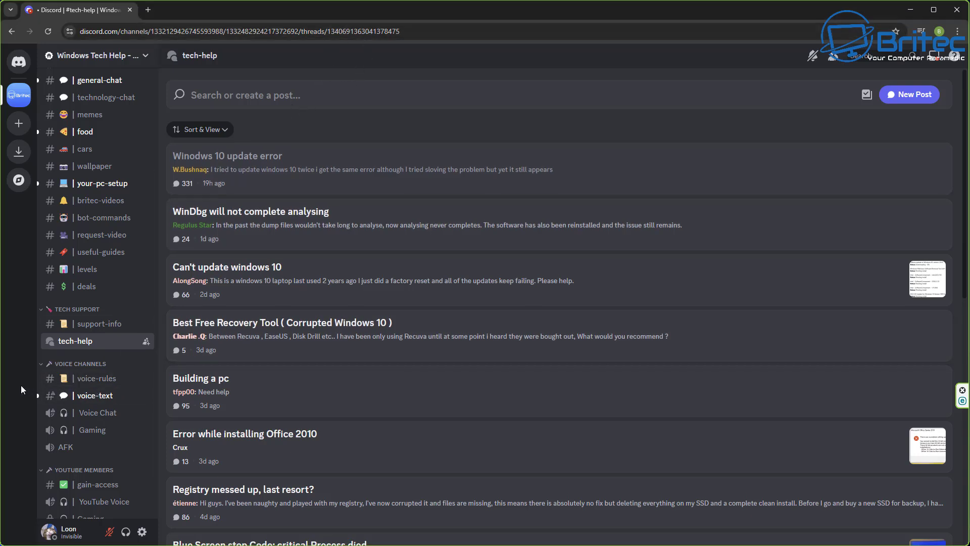
- Read the voice chat rules in the voice-rules channel
click(88, 384)
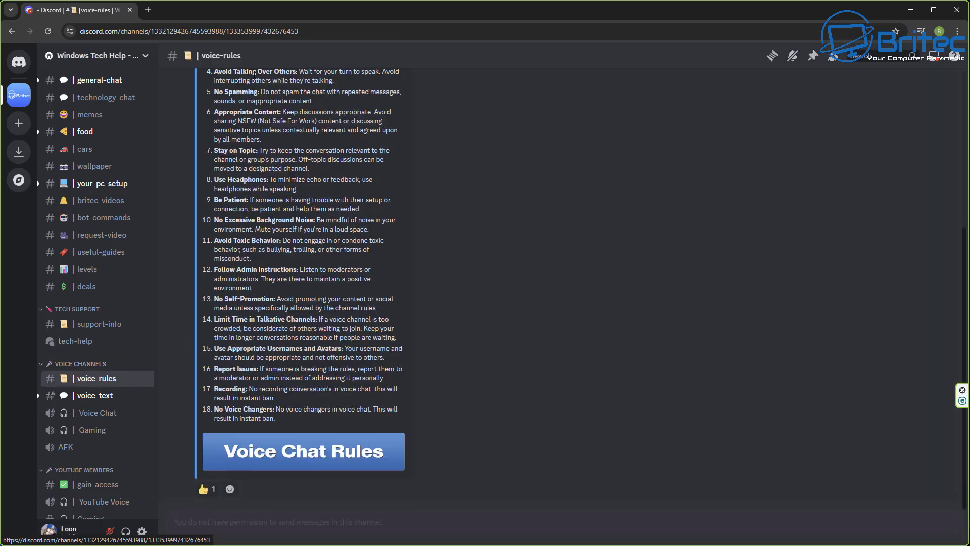
scroll(256, 112, up, 2)
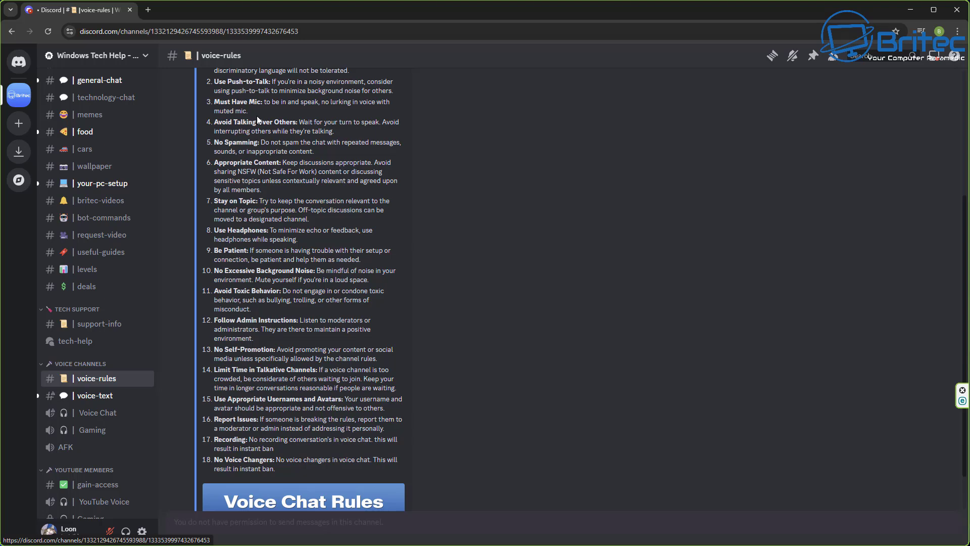
scroll(259, 319, up, 1)
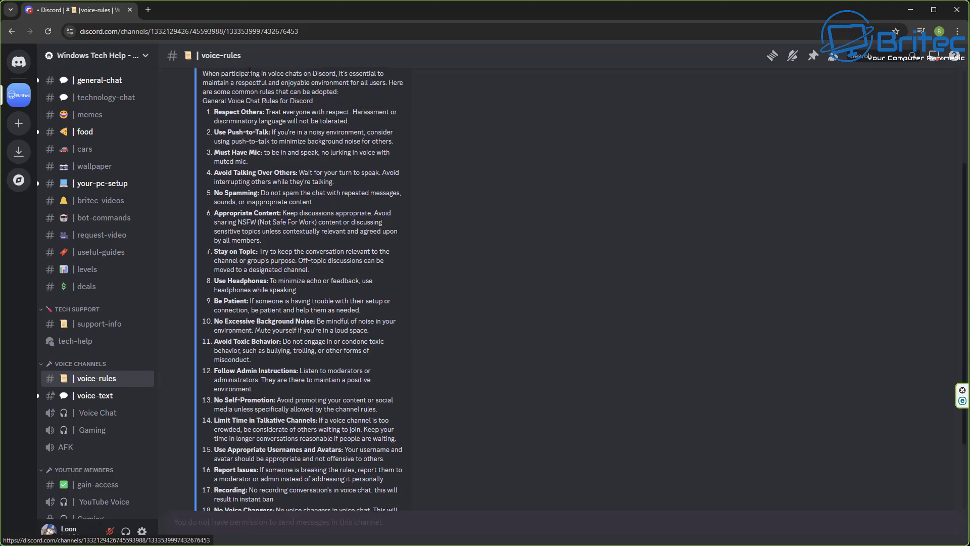
scroll(258, 185, down, 2)
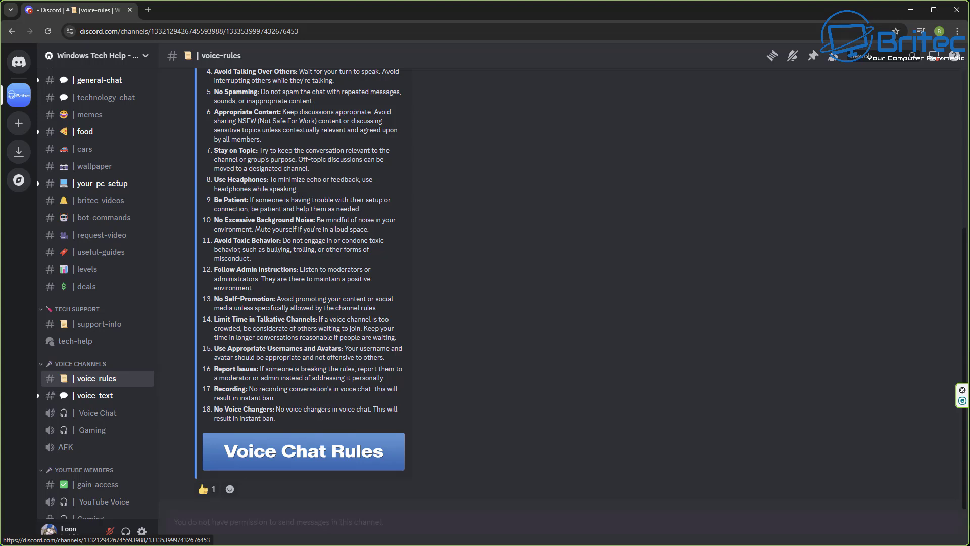
- Enter the voice-text channel, accepting its age restriction, and browse the new messages
click(95, 395)
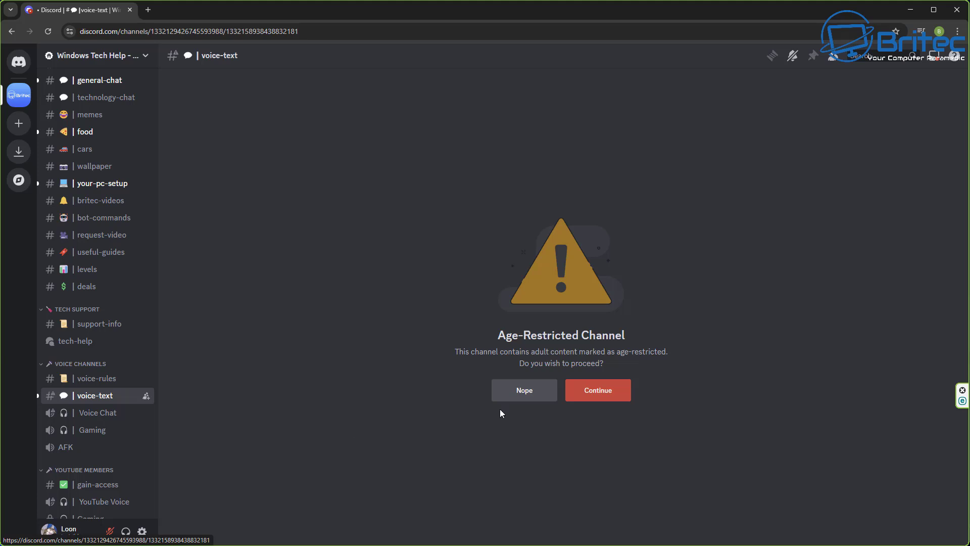
click(605, 390)
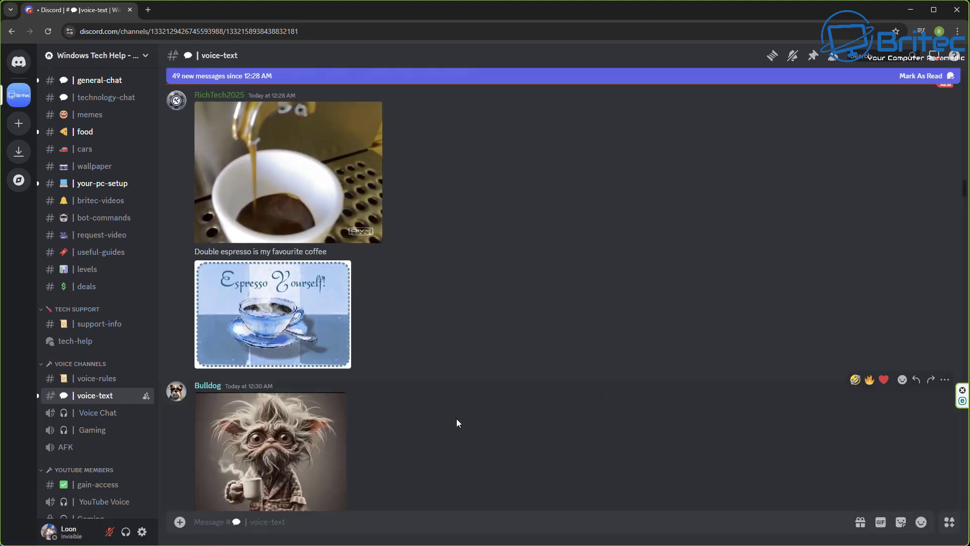
scroll(425, 423, down, 5)
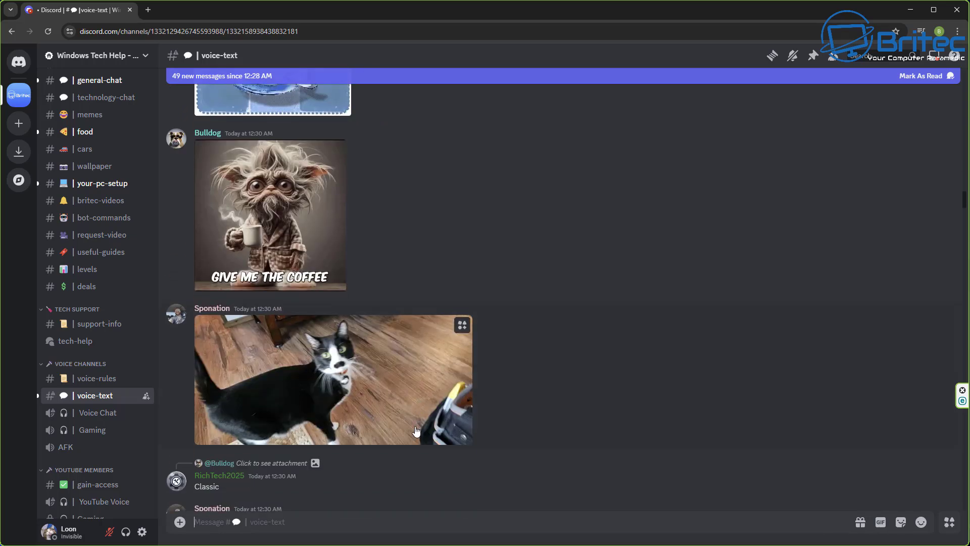
scroll(417, 430, down, 10)
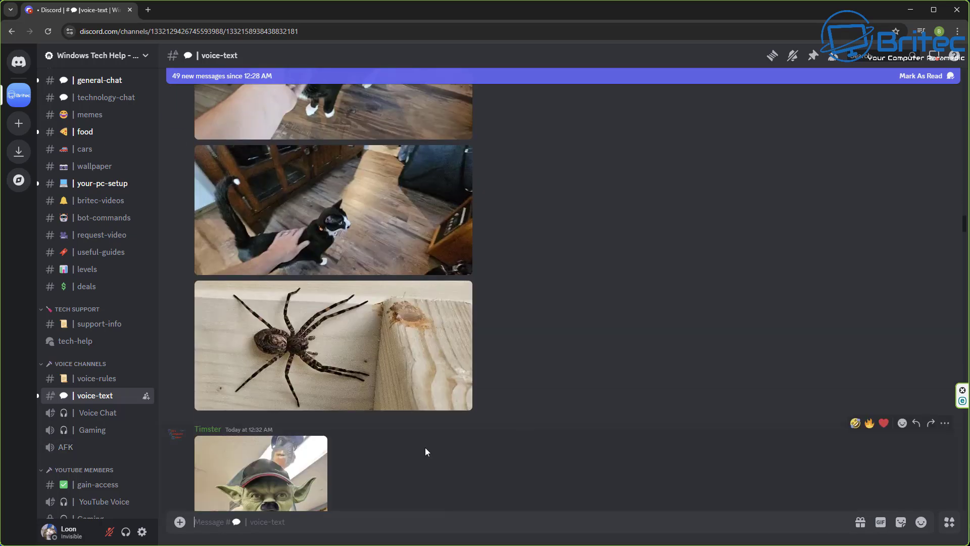
- Try joining the Voice Chat channel, disconnecting from it and dismissing the microphone permission request
click(99, 419)
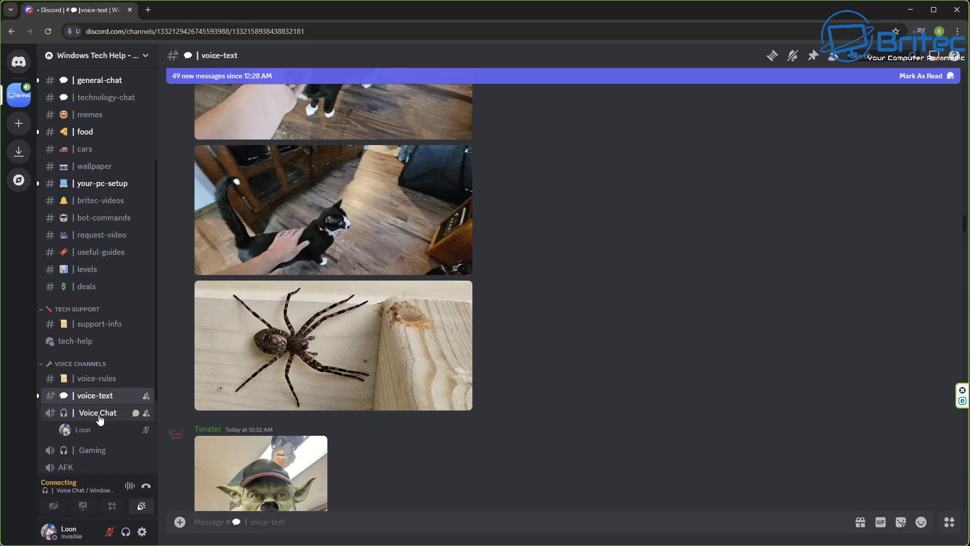
click(147, 487)
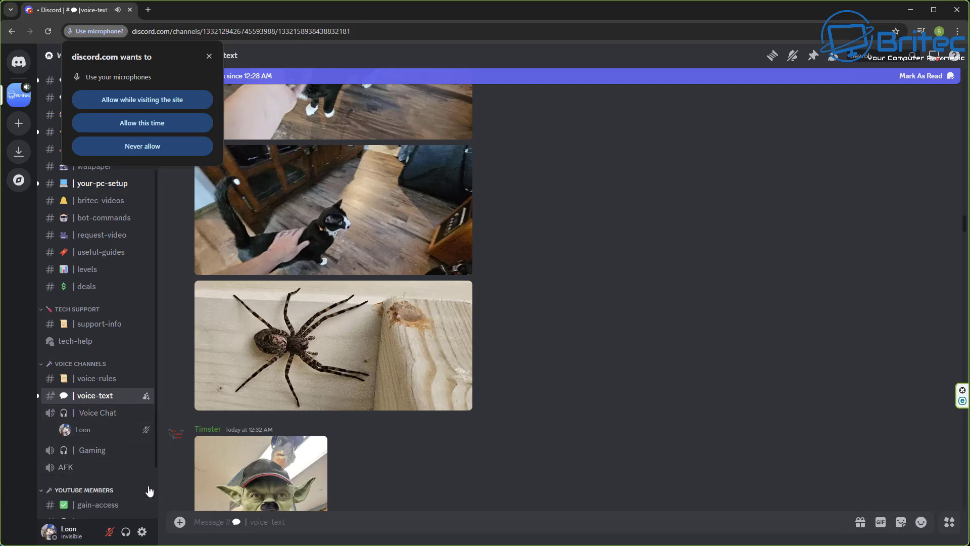
click(210, 56)
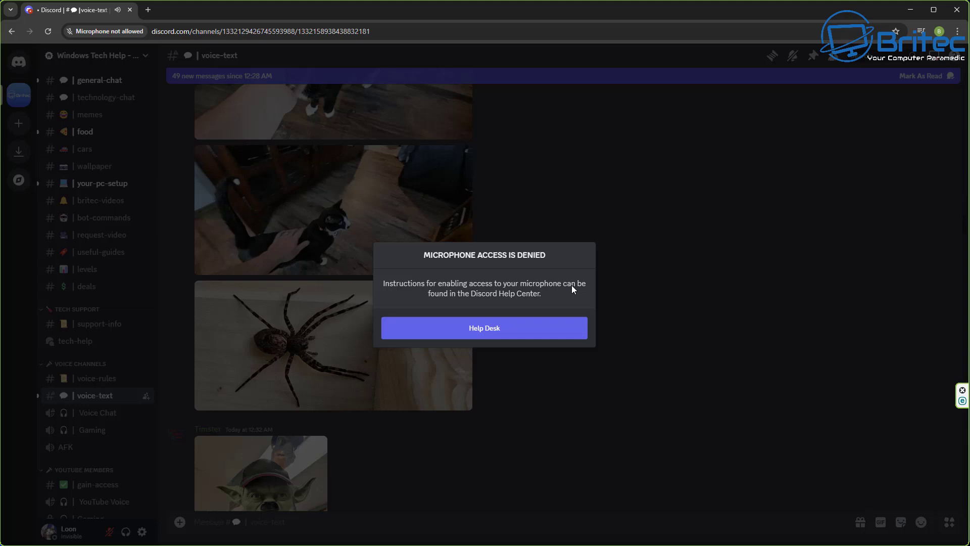
click(671, 352)
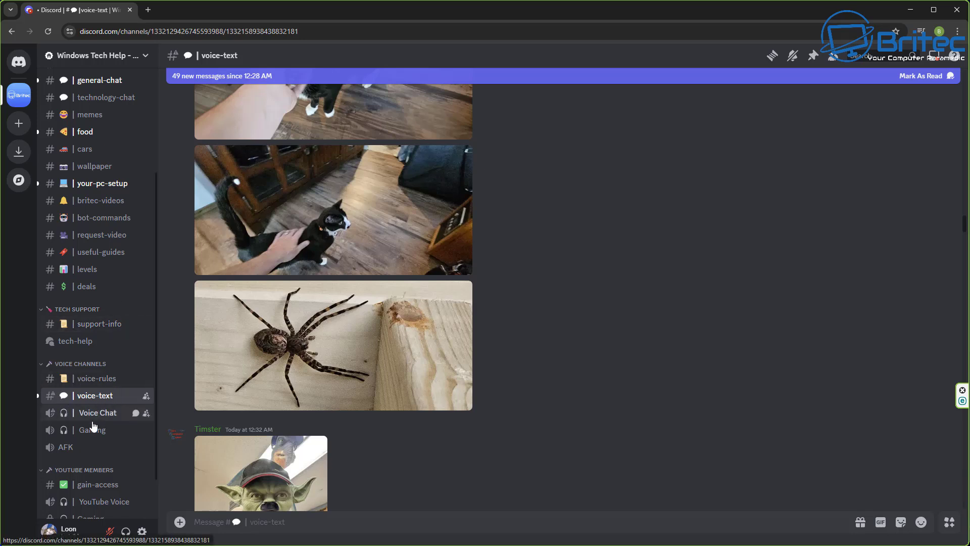
- Read the YouTube Members Area instructions in the gain-access channel
scroll(92, 431, down, 1)
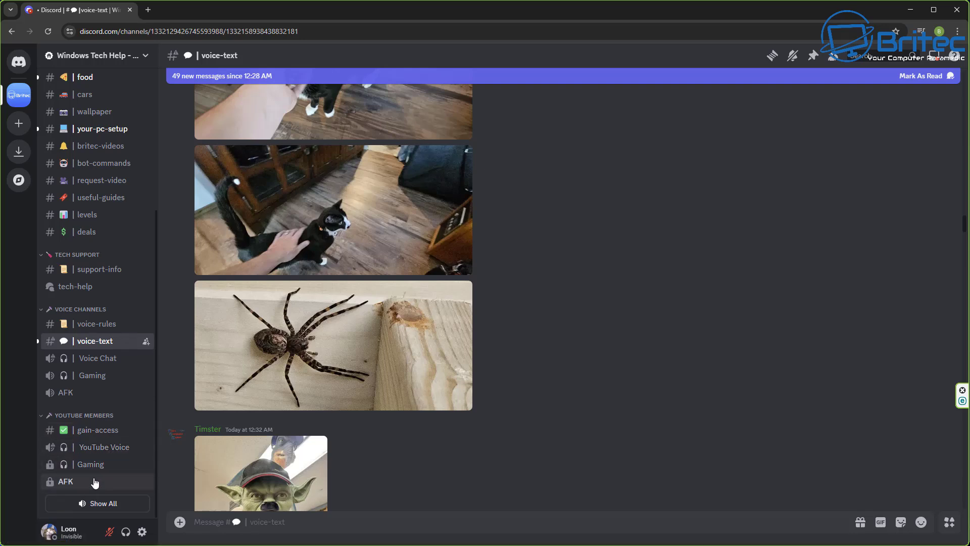
click(96, 436)
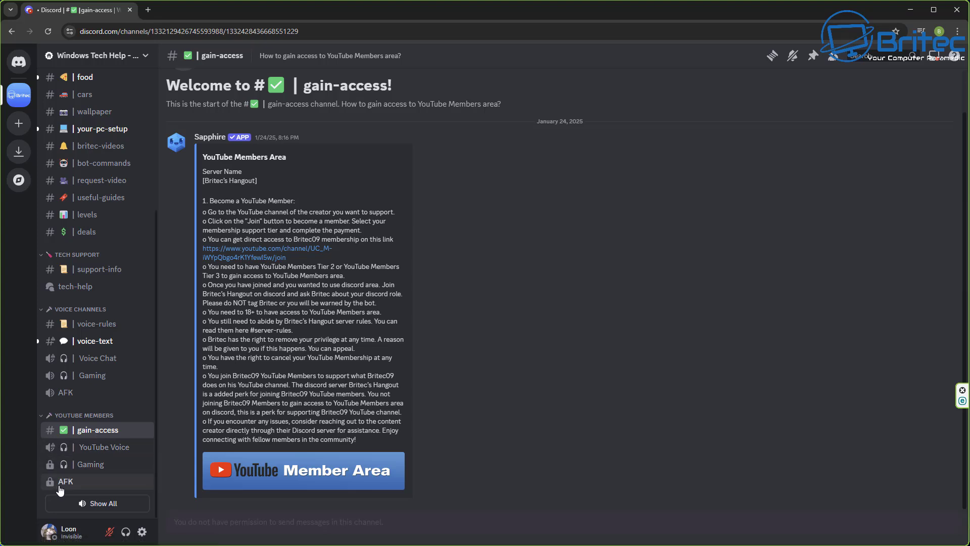
- Show all voice channels in the server's channel list and reopen voice-text
click(104, 504)
scroll(120, 457, down, 1)
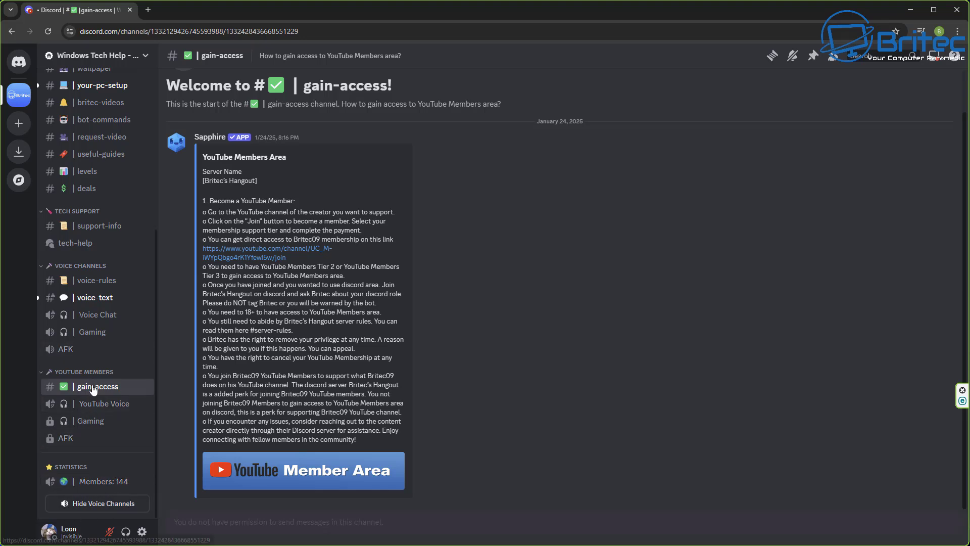
click(95, 299)
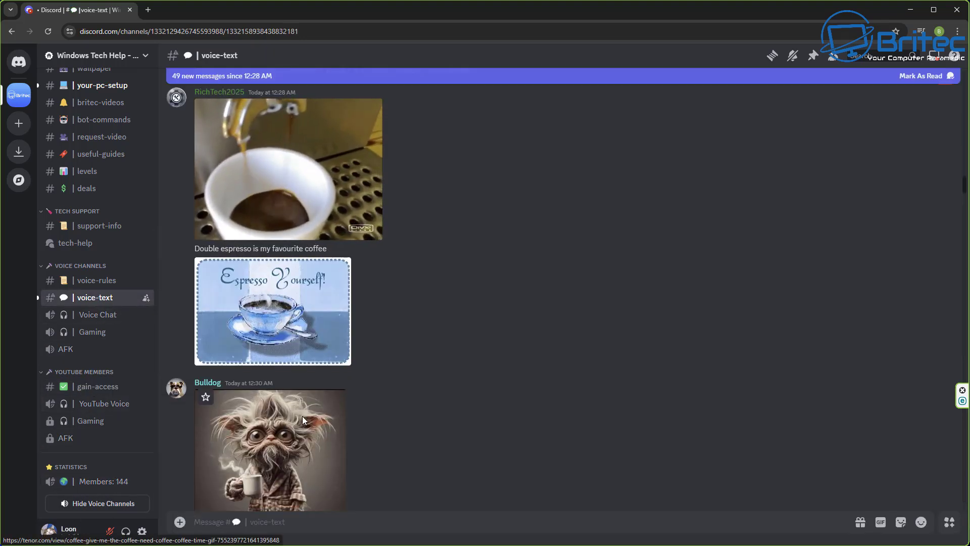
- Browse the voice-text channel's shared images and messages down to the most recent post
scroll(303, 422, down, 10)
drag(961, 219, 967, 506)
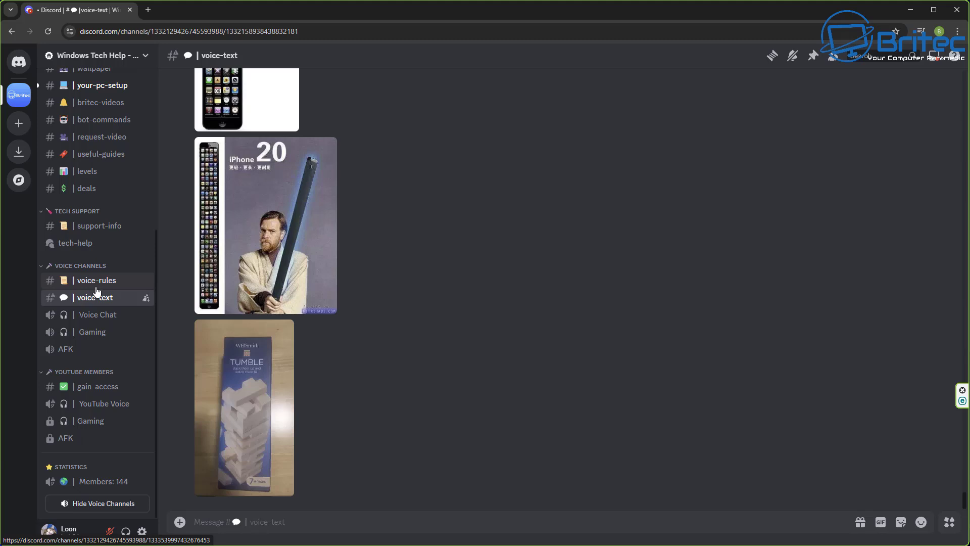
- Open the general-chat channel and add a wave emoji reaction to the greeting message sent at 2:29 PM
scroll(97, 291, up, 5)
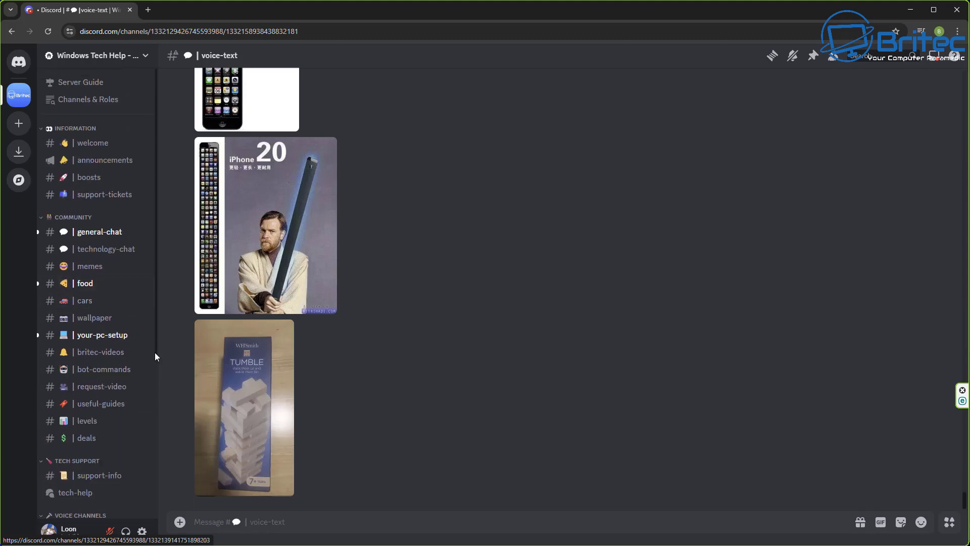
click(98, 239)
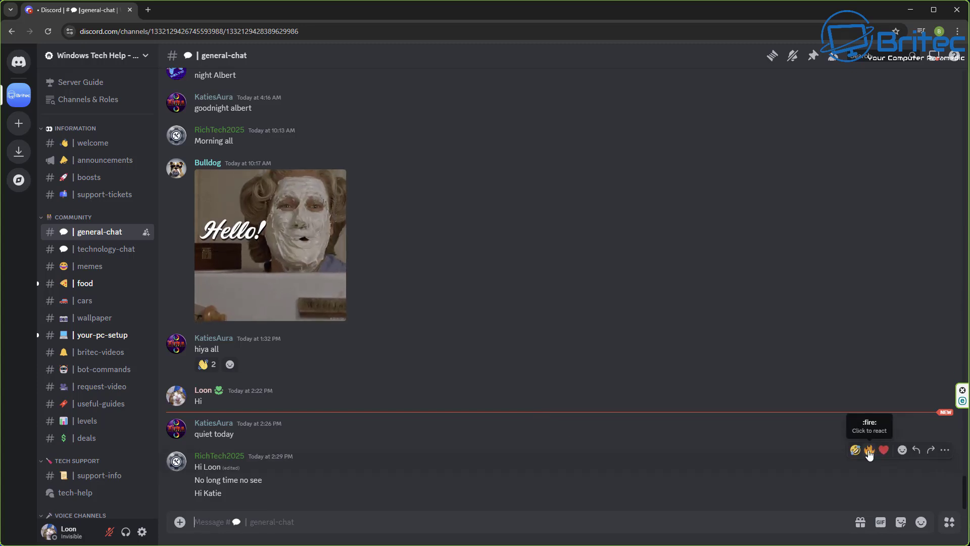
click(902, 449)
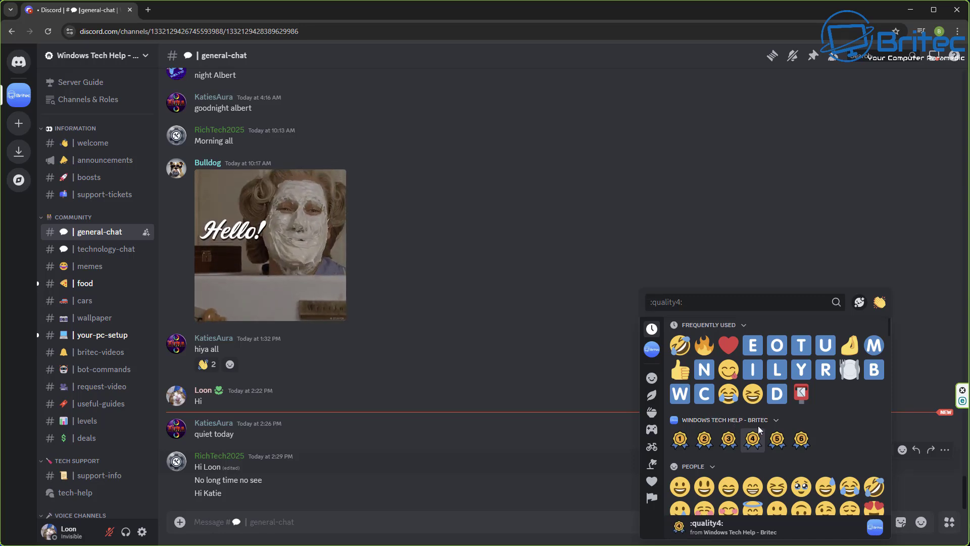
text(wave)
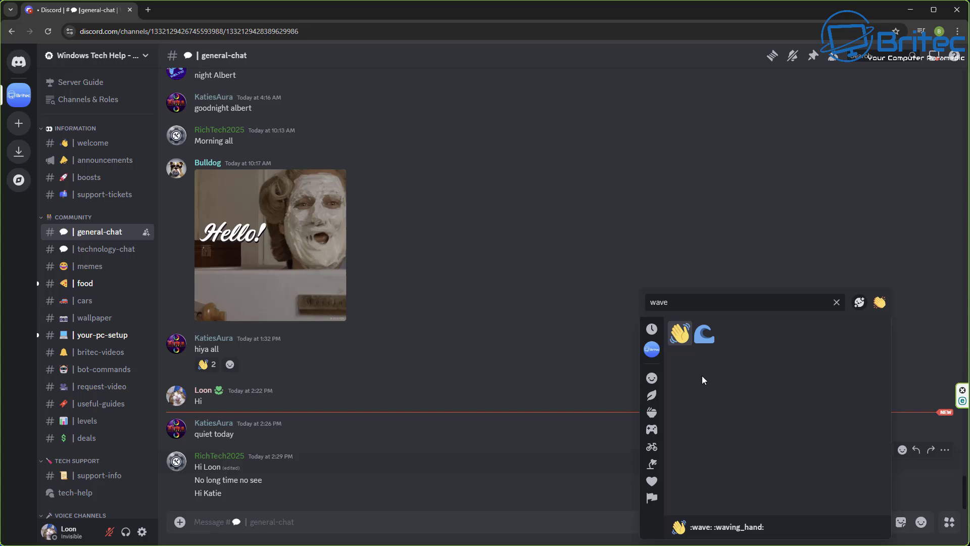
click(668, 333)
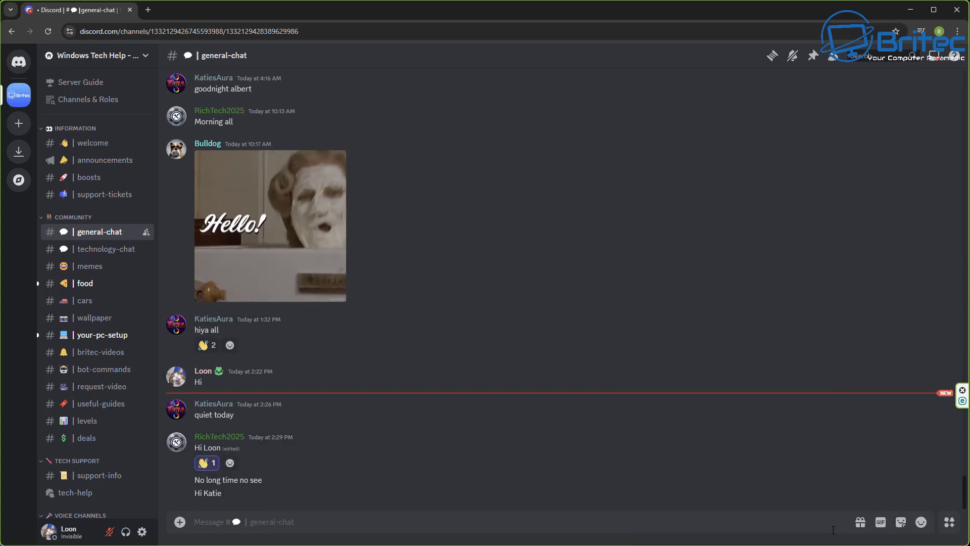
- View the GIF picker's categories for a general-chat message and close the picker without choosing one
click(881, 522)
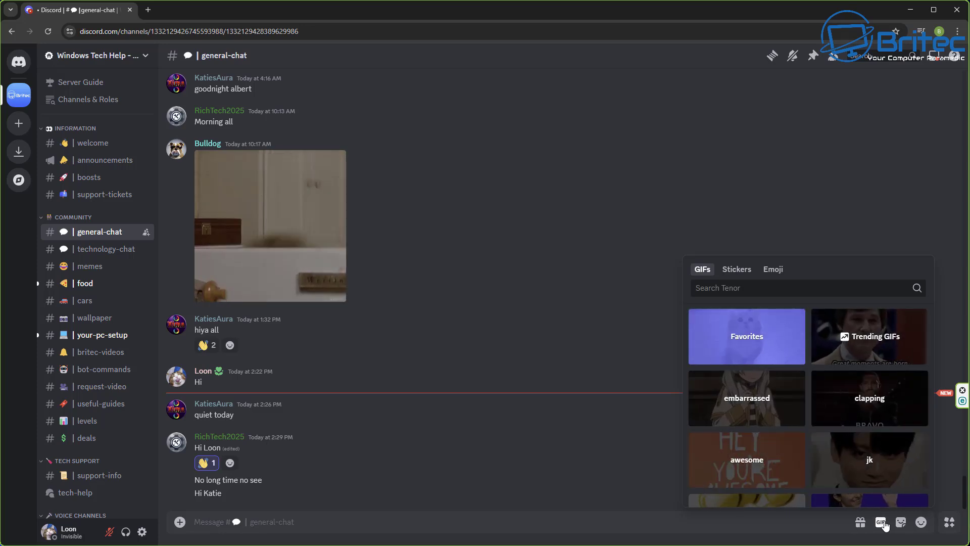
click(883, 523)
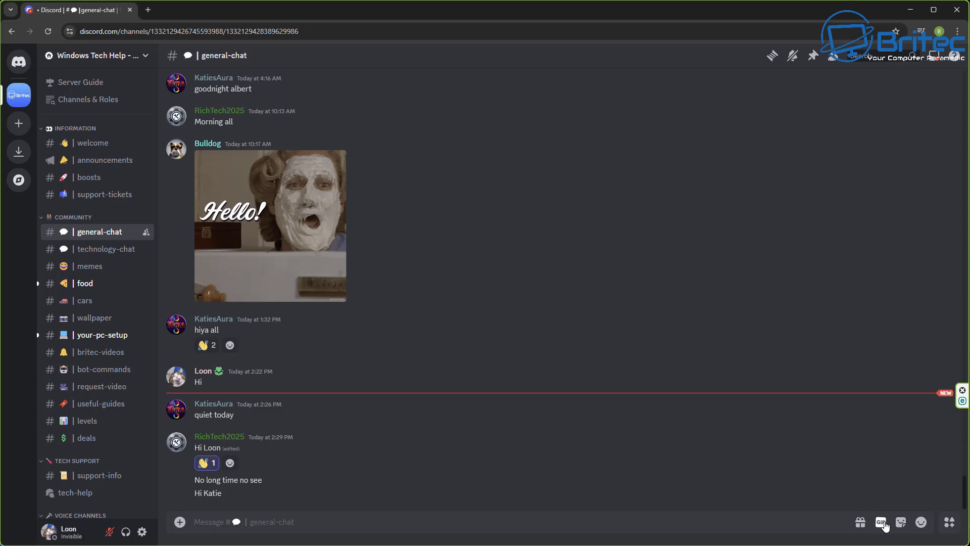